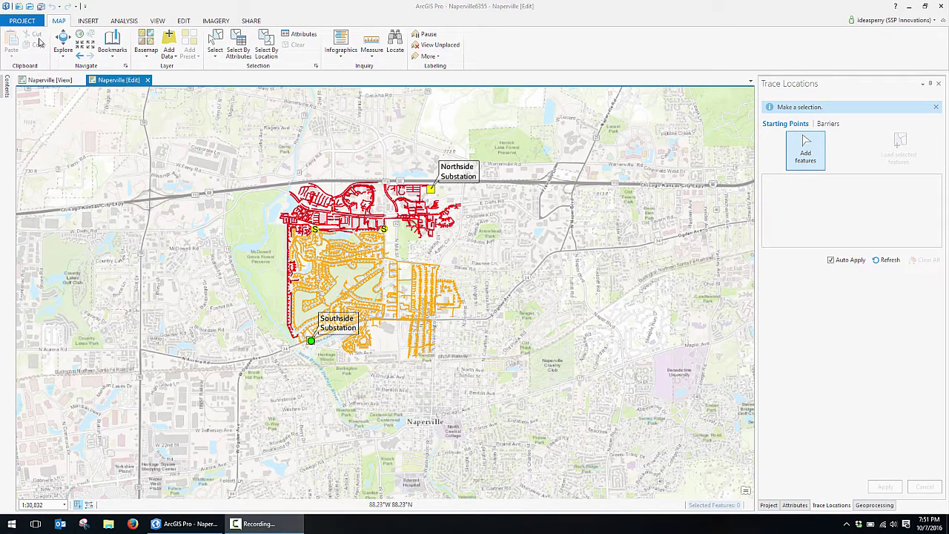
Identify the red northern circuit on the map, move its attribute pop-up clear of the network, and flash the feature
{"action": "left_click", "coordinate": [63, 41]}
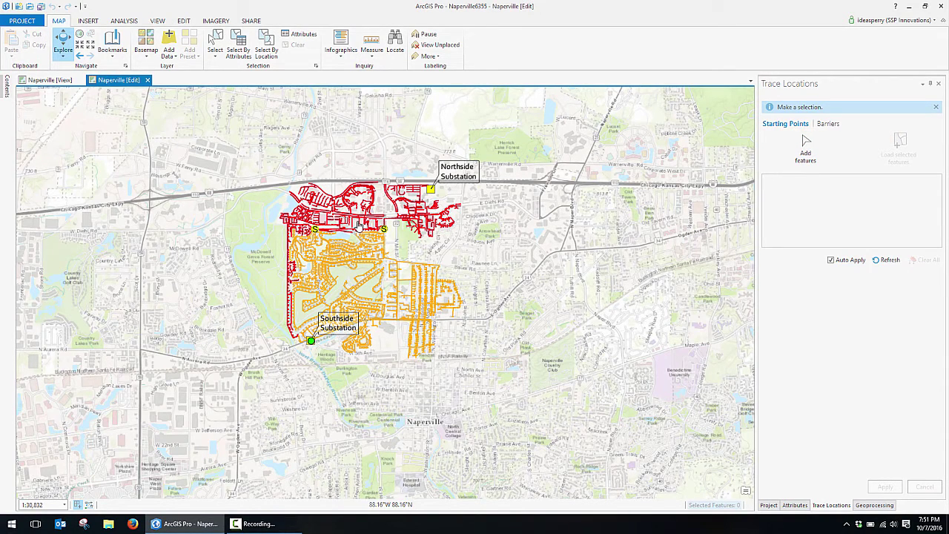
{"action": "left_click", "coordinate": [354, 218]}
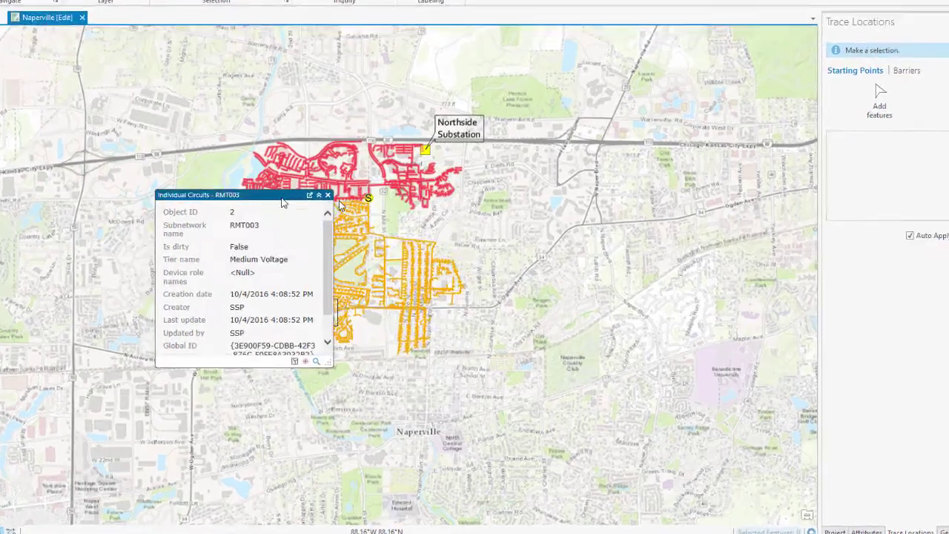
{"action": "left_click_drag", "start_coordinate": [281, 202], "coordinate": [616, 191]}
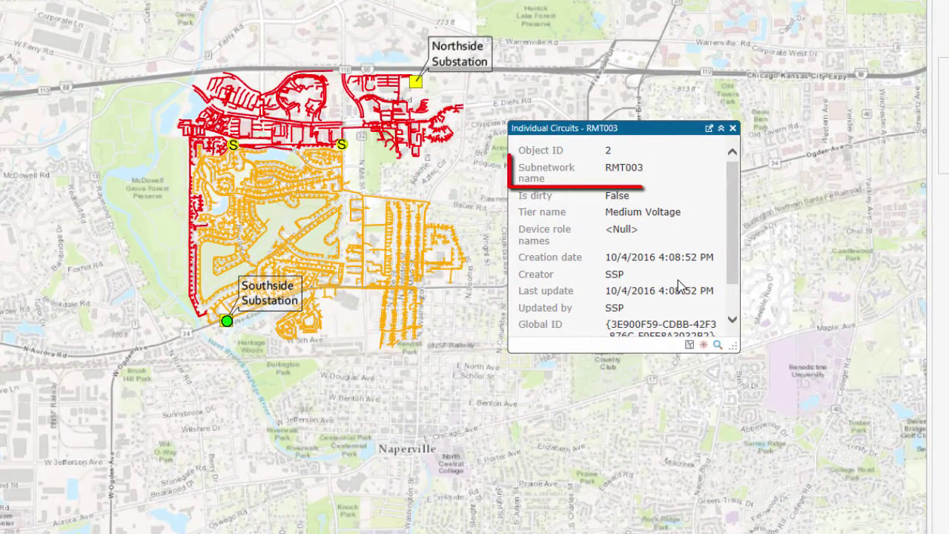
{"action": "left_click", "coordinate": [705, 345]}
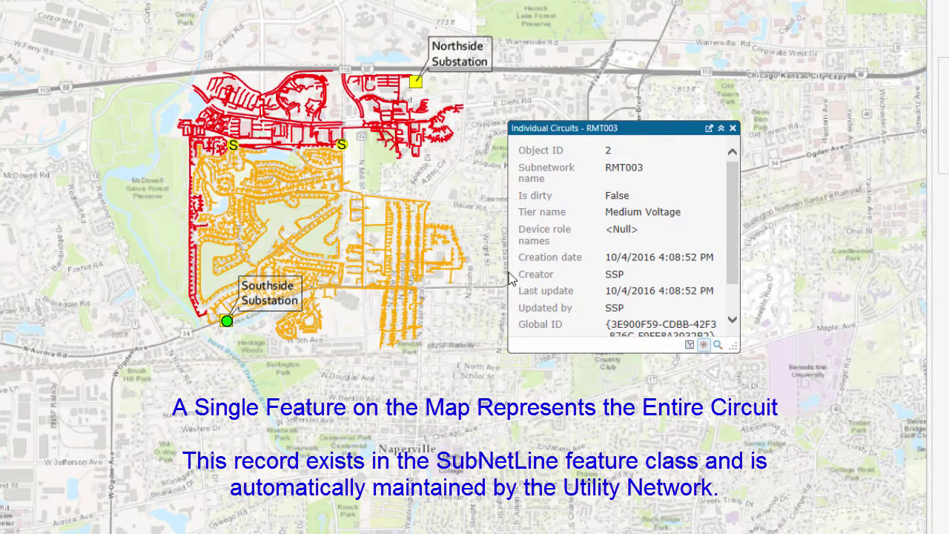
Identify the orange southern circuit, flash its feature on the map, and close the attribute pop-up
{"action": "left_click", "coordinate": [317, 174]}
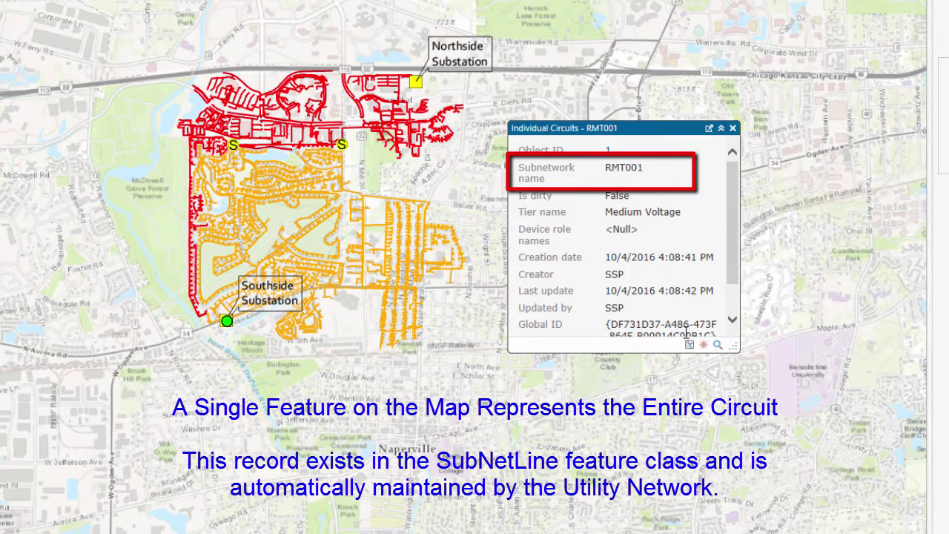
{"action": "left_click", "coordinate": [704, 345]}
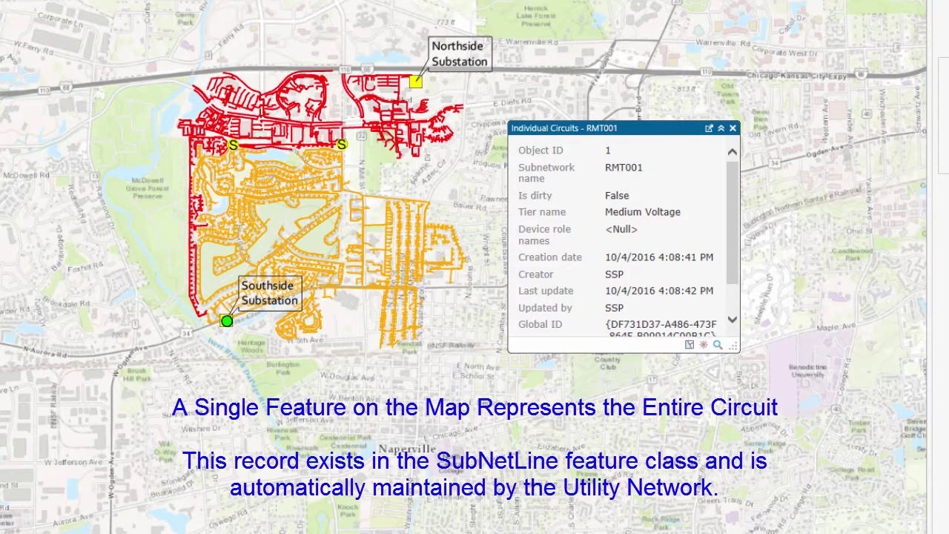
{"action": "left_click", "coordinate": [733, 129]}
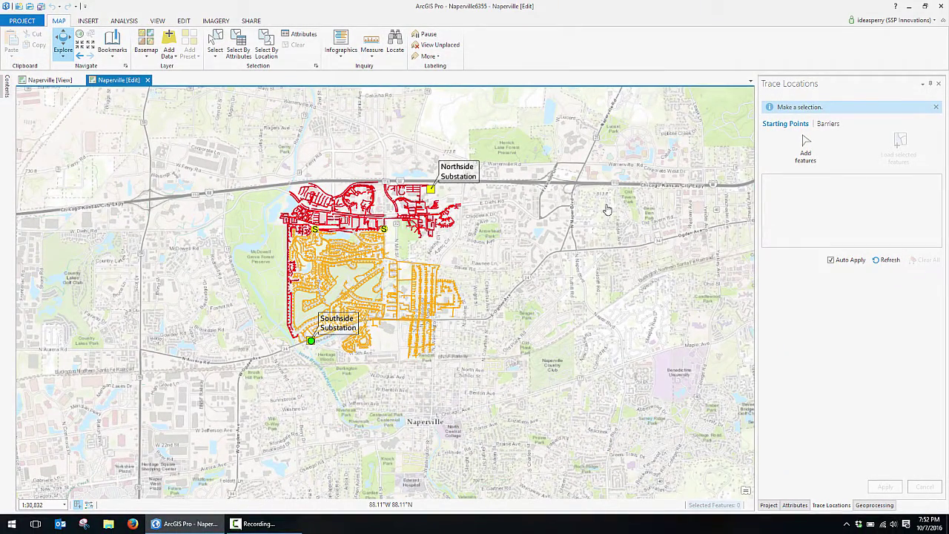
Add the circuit breaker inside North Station as a trace starting point and set its terminal to Load
{"action": "scroll", "coordinate": [436, 201], "scroll_direction": "up", "scroll_amount": 6}
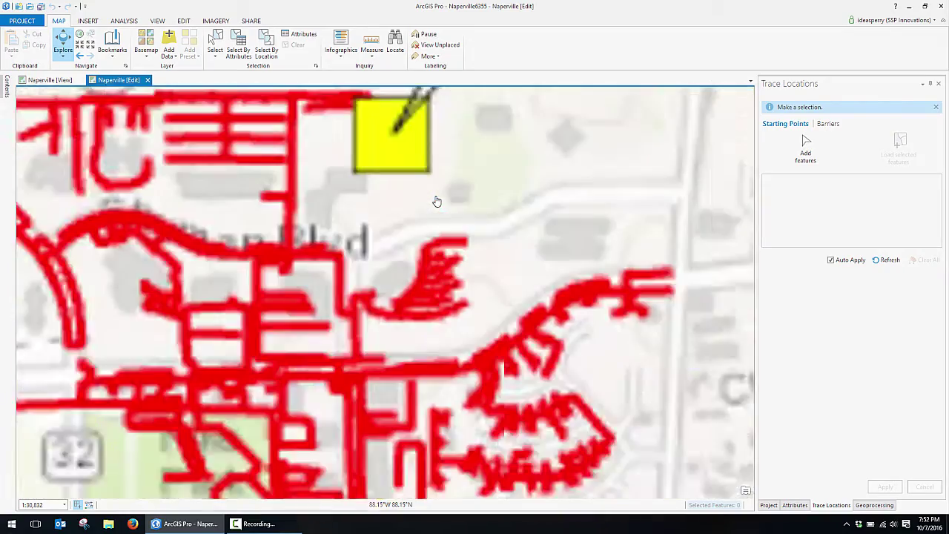
{"action": "left_click_drag", "start_coordinate": [332, 165], "coordinate": [393, 371]}
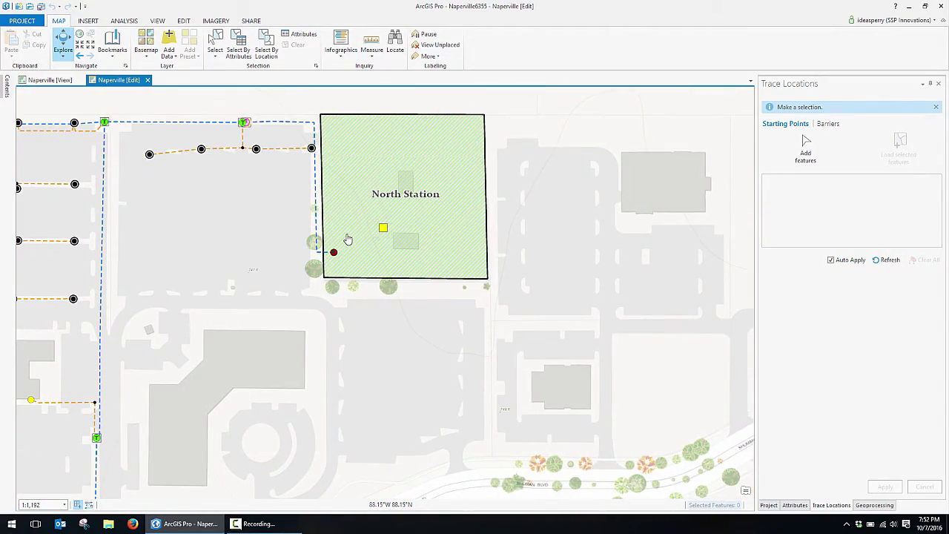
{"action": "left_click", "coordinate": [805, 148]}
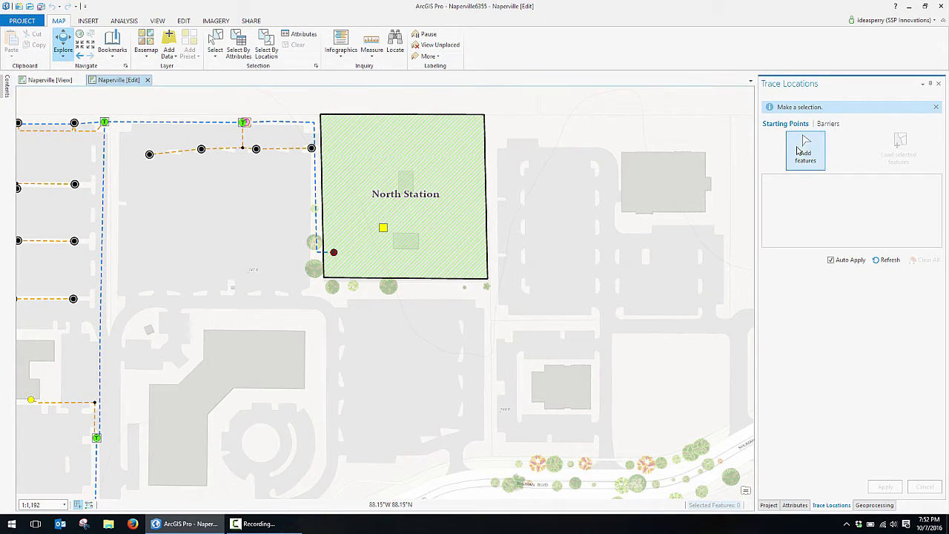
{"action": "left_click", "coordinate": [334, 252]}
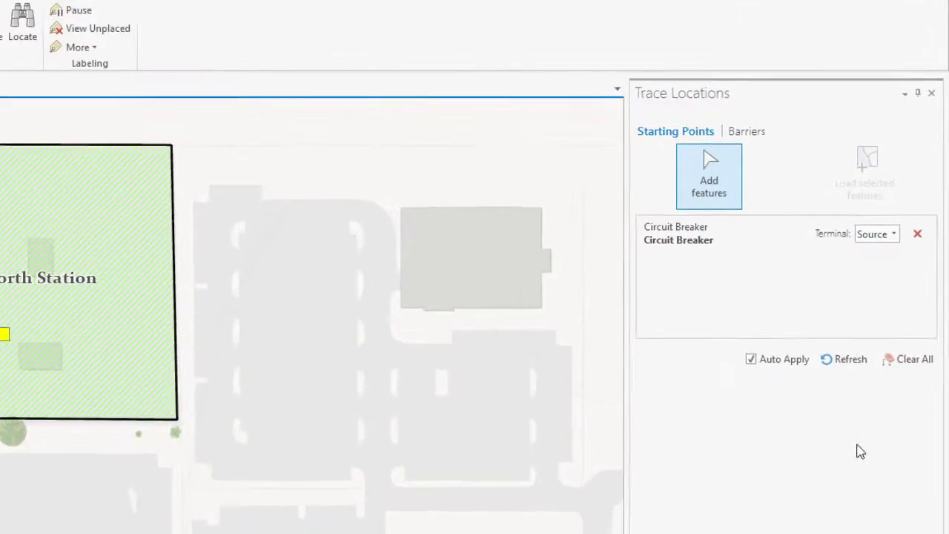
{"action": "left_click", "coordinate": [876, 289]}
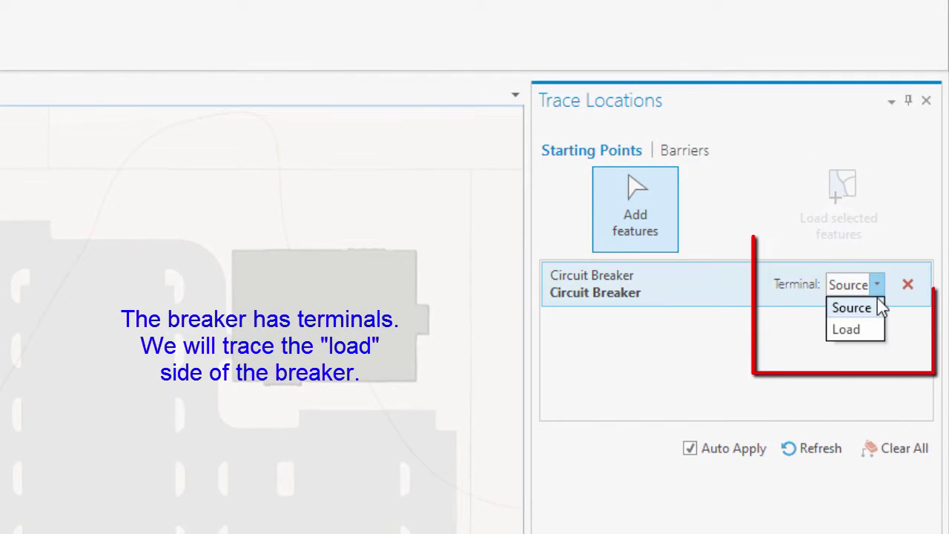
{"action": "left_click", "coordinate": [873, 327]}
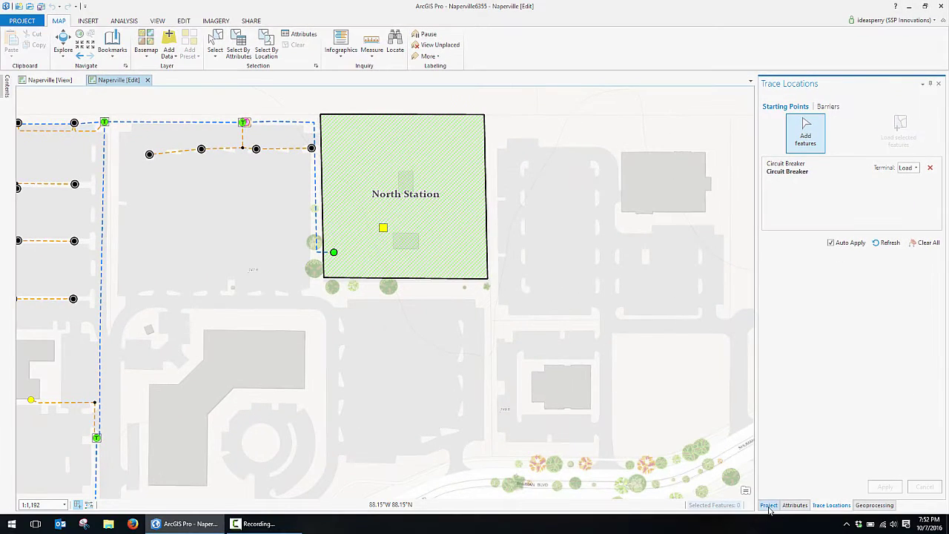
Run the SSP Full Circuit Trace from the North Station breaker and check the traced extent at the two switches
{"action": "left_click", "coordinate": [769, 507]}
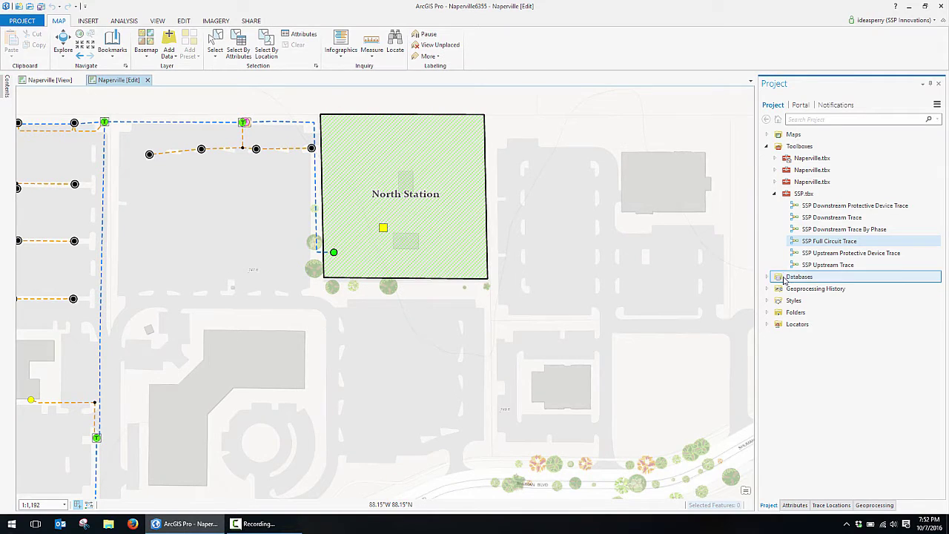
{"action": "double_click", "coordinate": [796, 243]}
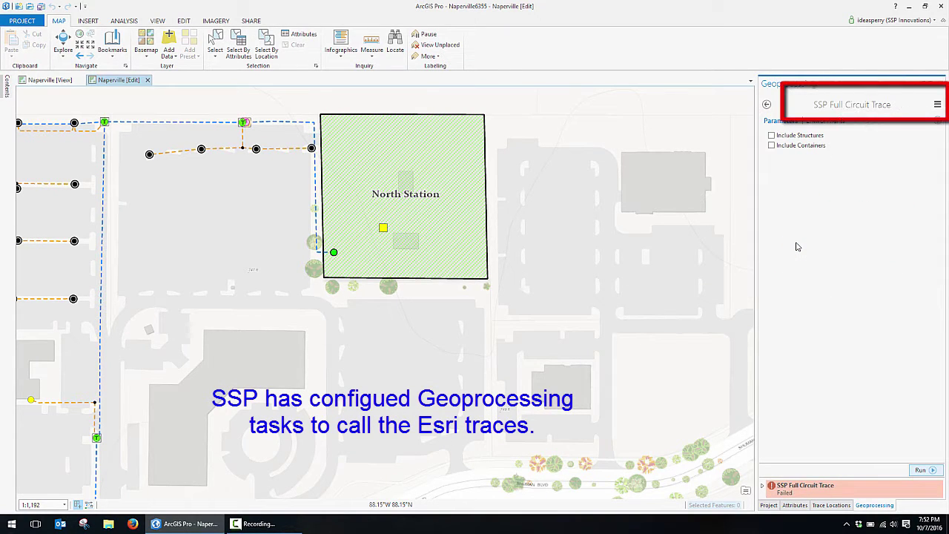
{"action": "left_click", "coordinate": [916, 470]}
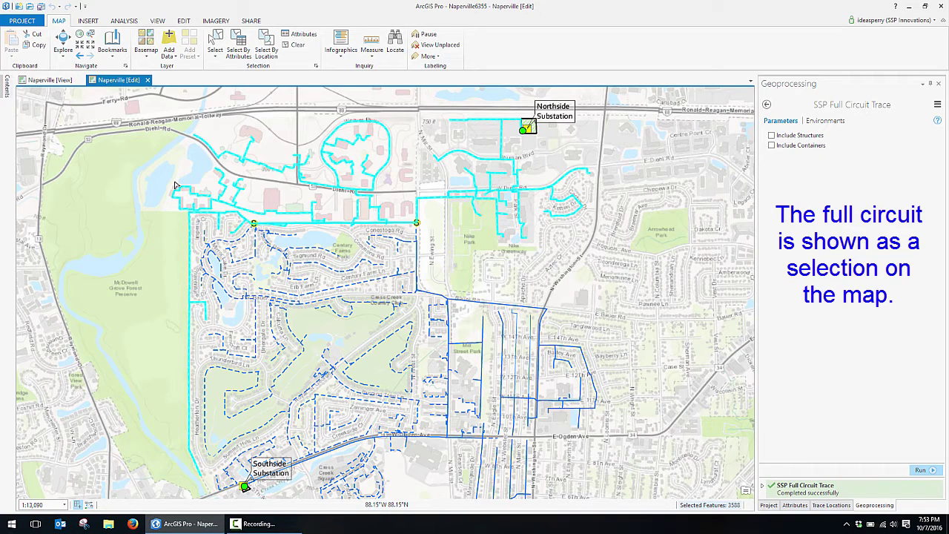
{"action": "mouse_move", "coordinate": [255, 225]}
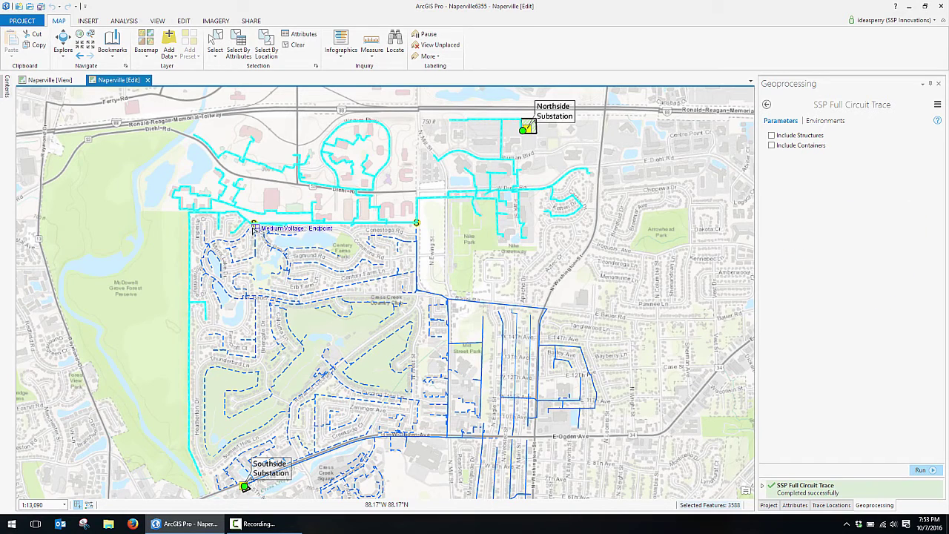
{"action": "mouse_move", "coordinate": [416, 223]}
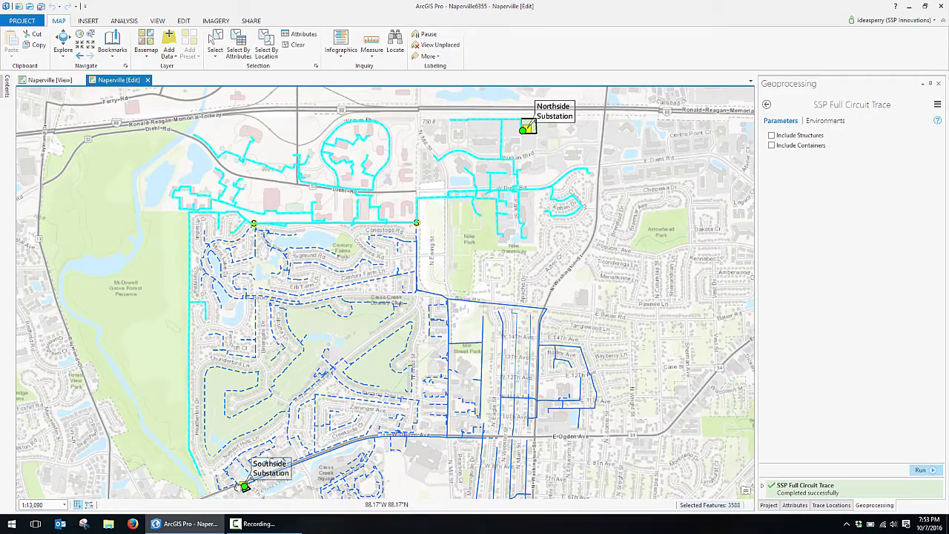
Clear the existing starting point and add the Southside Station circuit breaker, on its Load terminal, as the new one
{"action": "left_click_drag", "start_coordinate": [255, 420], "coordinate": [297, 335]}
{"action": "scroll", "coordinate": [300, 321], "scroll_direction": "up", "scroll_amount": 6}
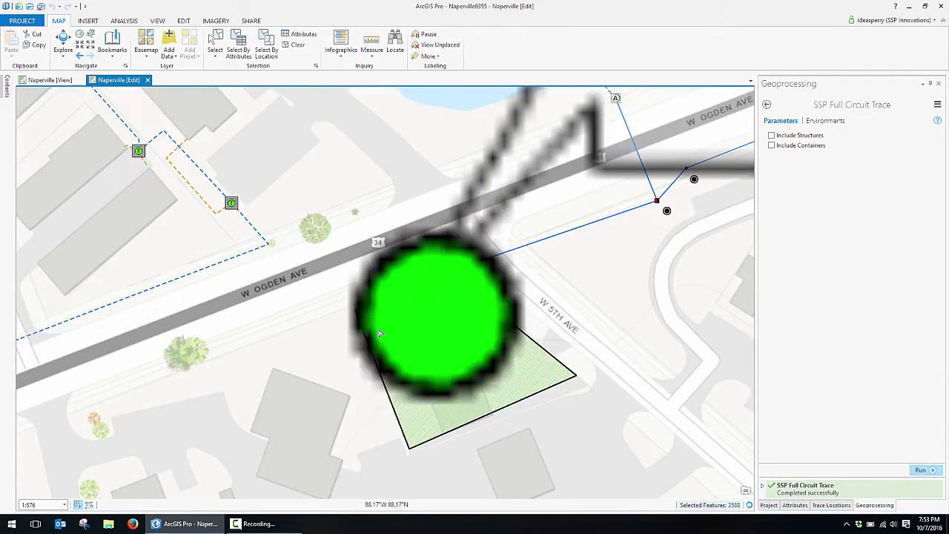
{"action": "left_click", "coordinate": [831, 505]}
{"action": "left_click", "coordinate": [926, 243]}
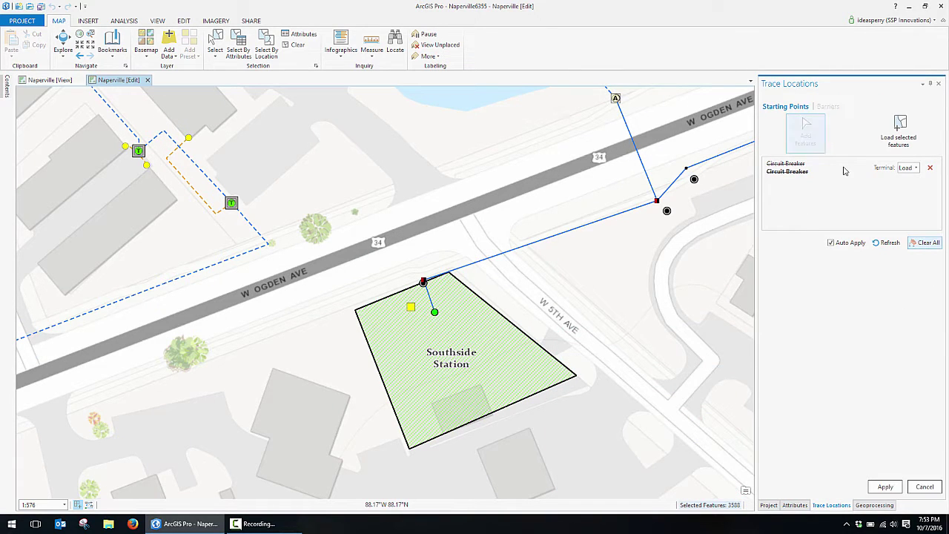
{"action": "left_click", "coordinate": [434, 312]}
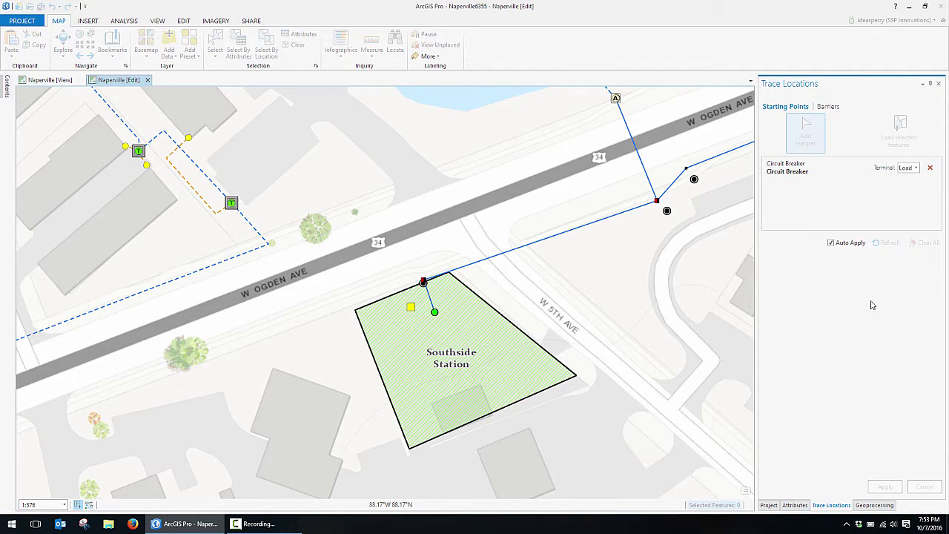
Run the SSP Full Circuit Trace from the Southside Station breaker, review the traced extent, and clear the selection
{"action": "left_click", "coordinate": [876, 506]}
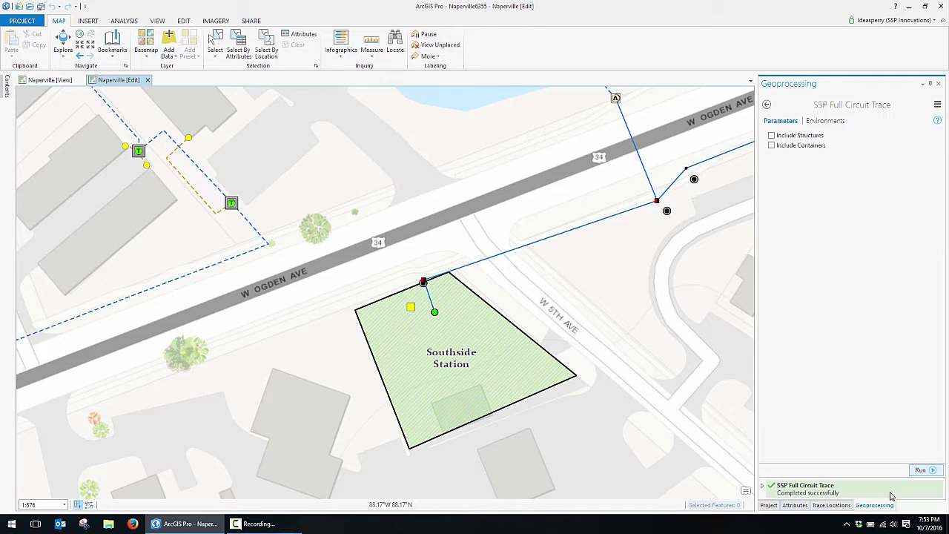
{"action": "left_click", "coordinate": [922, 464]}
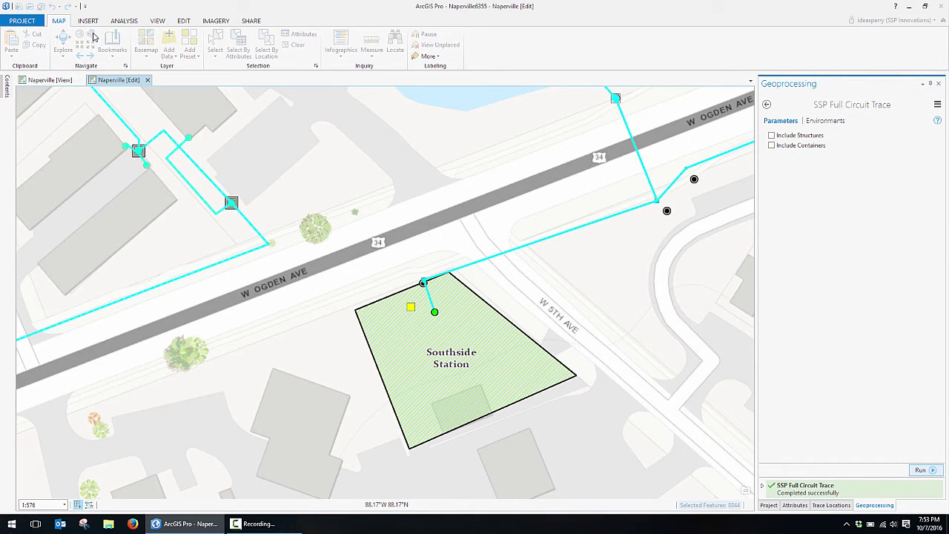
{"action": "left_click", "coordinate": [92, 35]}
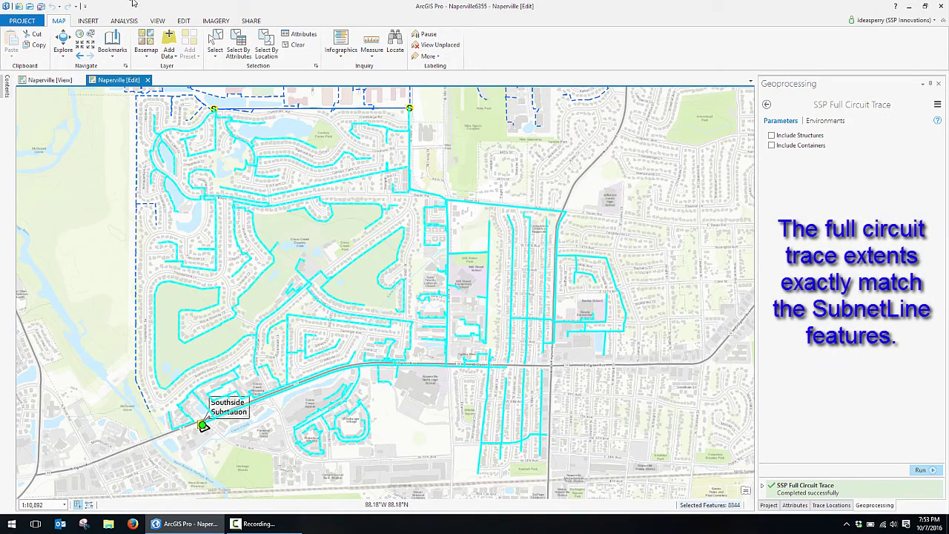
{"action": "left_click_drag", "start_coordinate": [323, 140], "coordinate": [354, 251]}
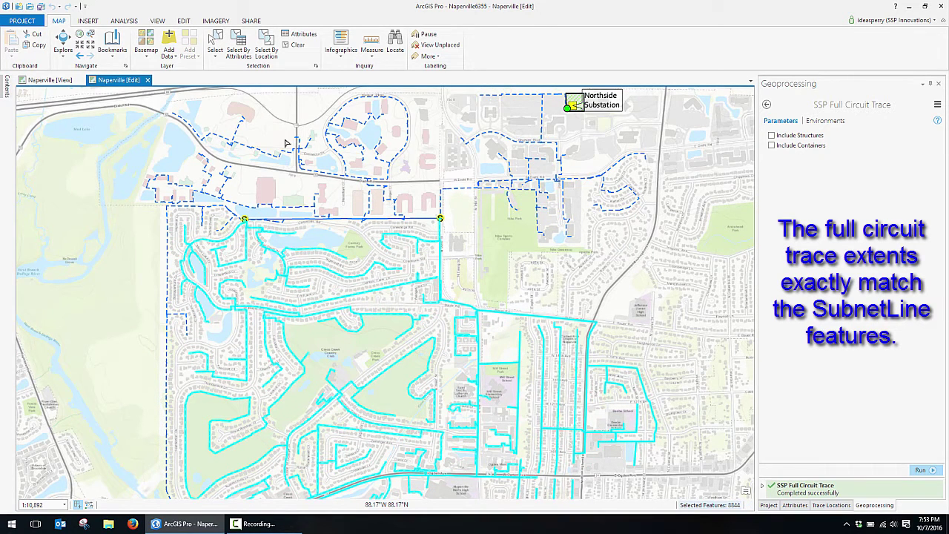
{"action": "left_click", "coordinate": [295, 45]}
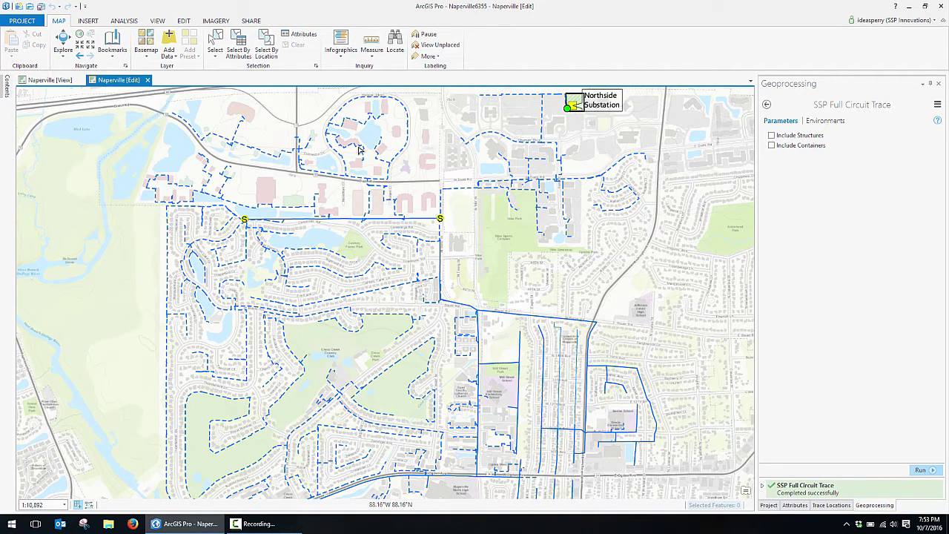
Replace the trace starting point with the yellow service point at the corner of the building in the northern circuit
{"action": "scroll", "coordinate": [345, 128], "scroll_direction": "up", "scroll_amount": 10}
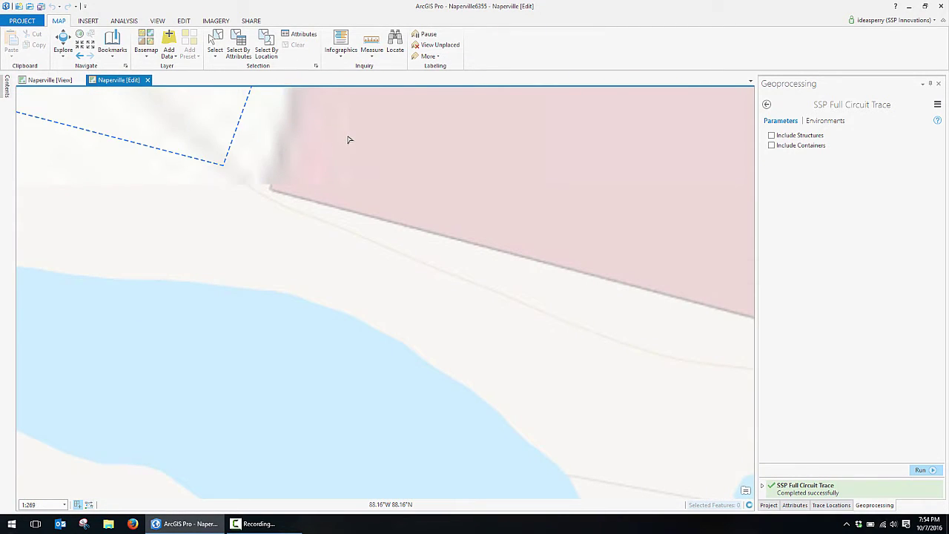
{"action": "left_click_drag", "start_coordinate": [365, 125], "coordinate": [282, 388]}
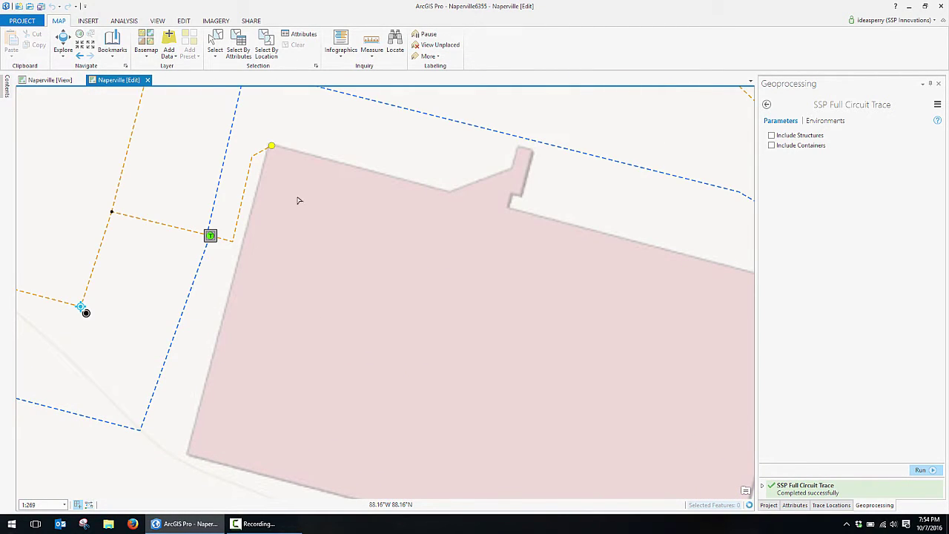
{"action": "left_click", "coordinate": [838, 505]}
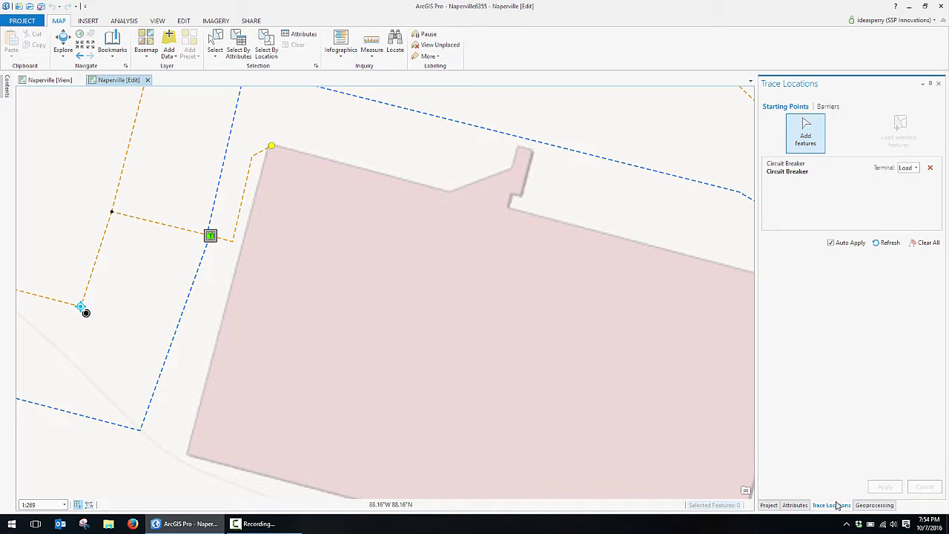
{"action": "left_click", "coordinate": [919, 242]}
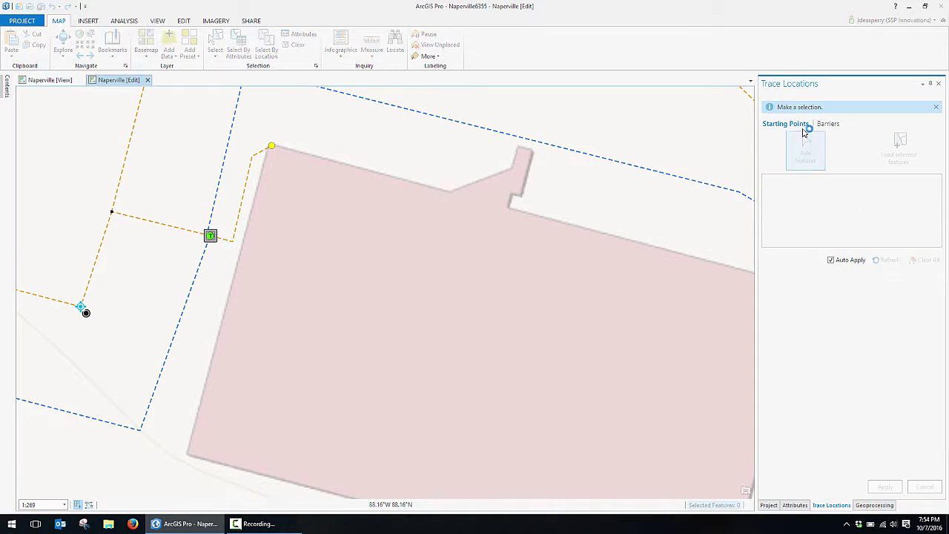
{"action": "left_click", "coordinate": [271, 146]}
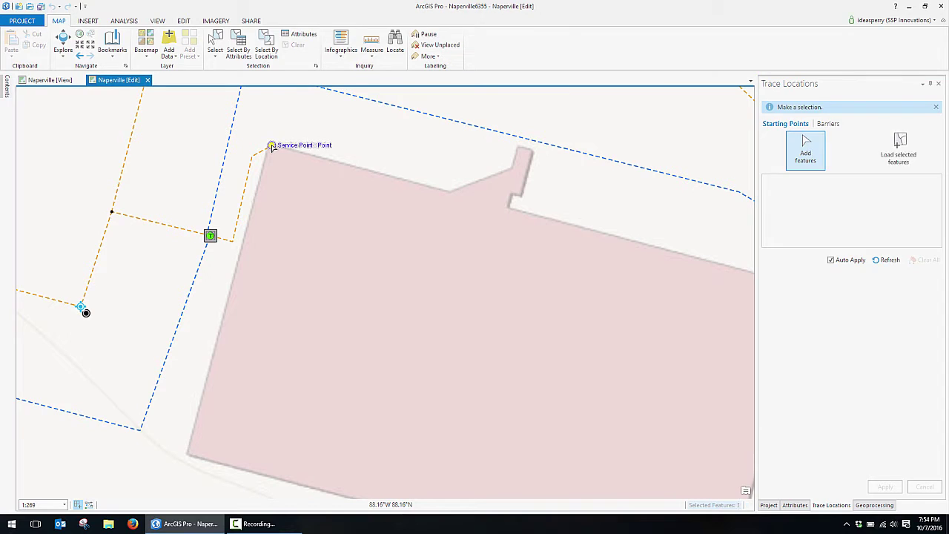
Run the SSP Upstream Trace from the service point and show the full extent of the traced features
{"action": "left_click", "coordinate": [769, 505]}
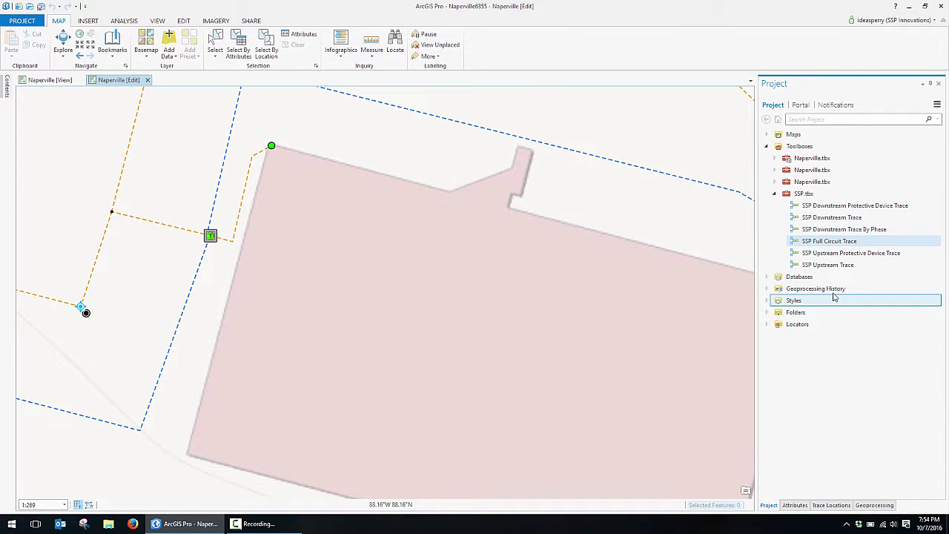
{"action": "double_click", "coordinate": [796, 267]}
{"action": "left_click", "coordinate": [920, 463]}
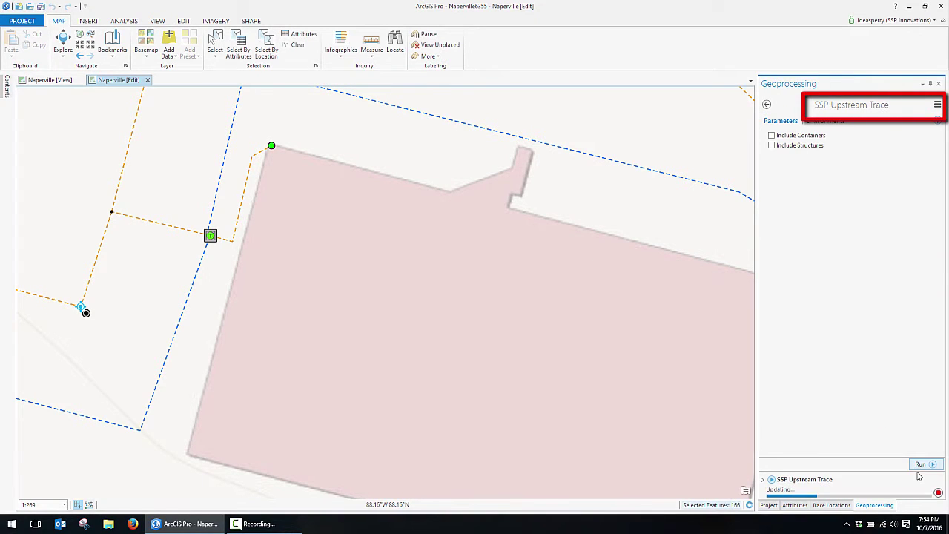
{"action": "left_click", "coordinate": [92, 37]}
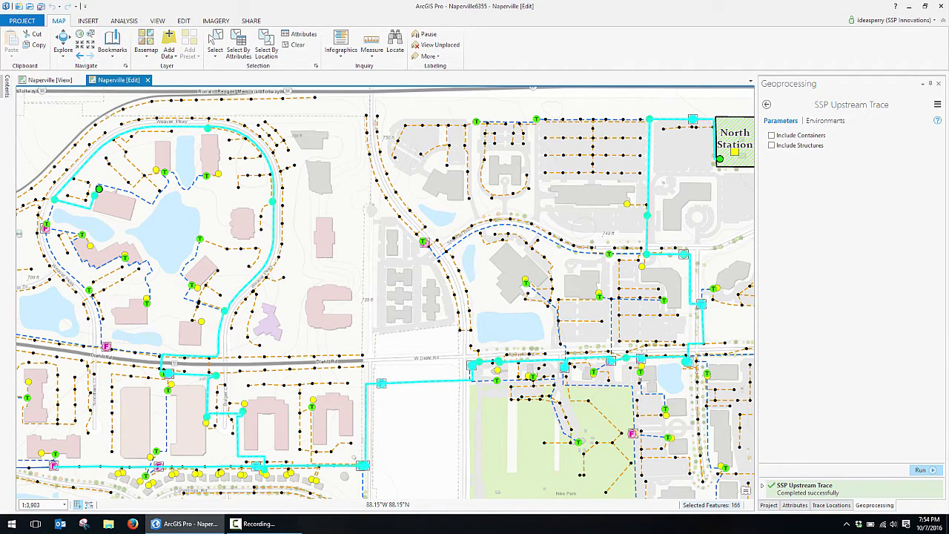
Run the SSP Upstream Protective Device Trace from the current service point without including containers or structures
{"action": "left_click", "coordinate": [769, 505]}
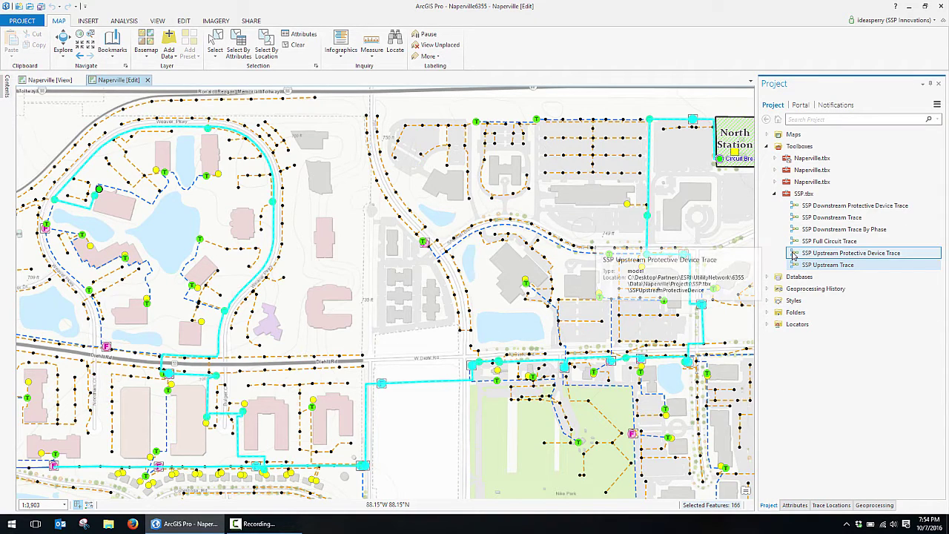
{"action": "double_click", "coordinate": [793, 255]}
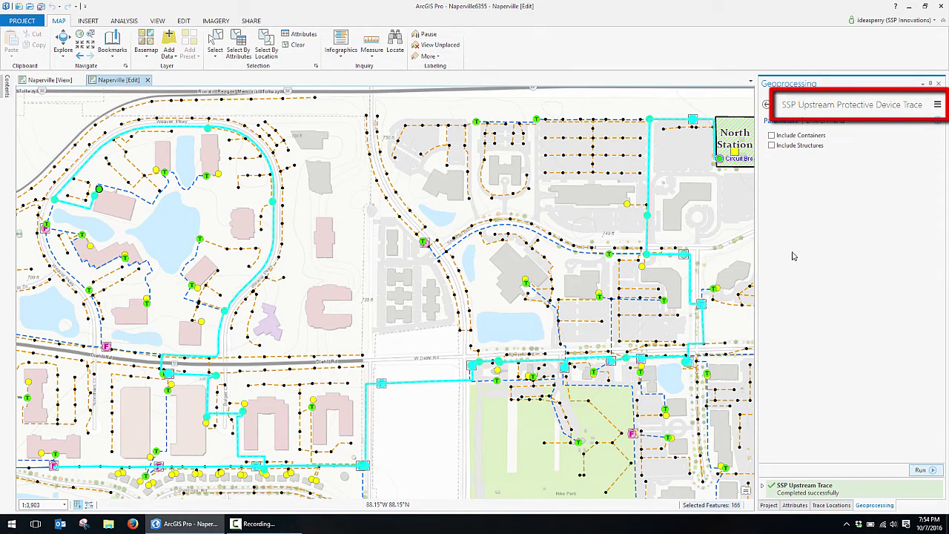
{"action": "left_click", "coordinate": [920, 469]}
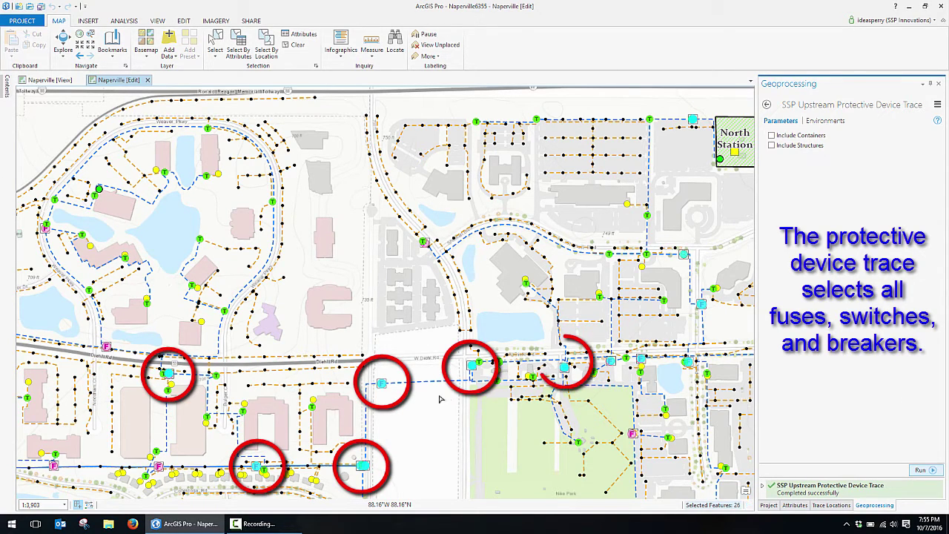
Review the attributes of the selected circuit breaker and fuses, collapsing the fuse group to reveal the switches
{"action": "left_click", "coordinate": [795, 504]}
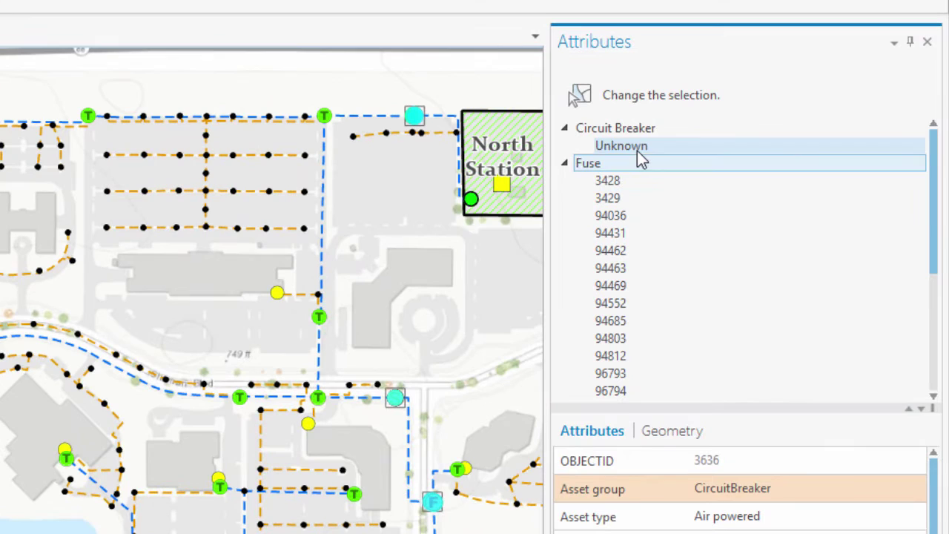
{"action": "left_click", "coordinate": [637, 150]}
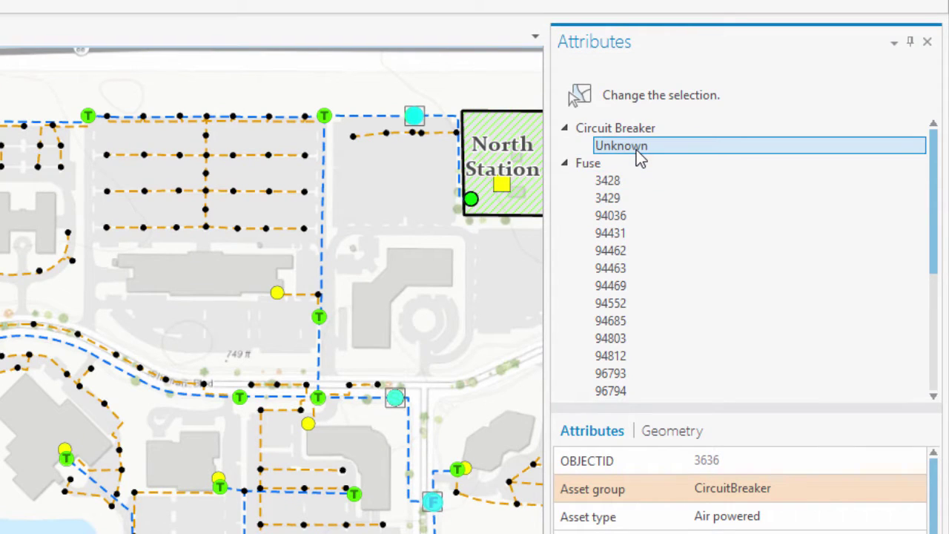
{"action": "left_click", "coordinate": [575, 164]}
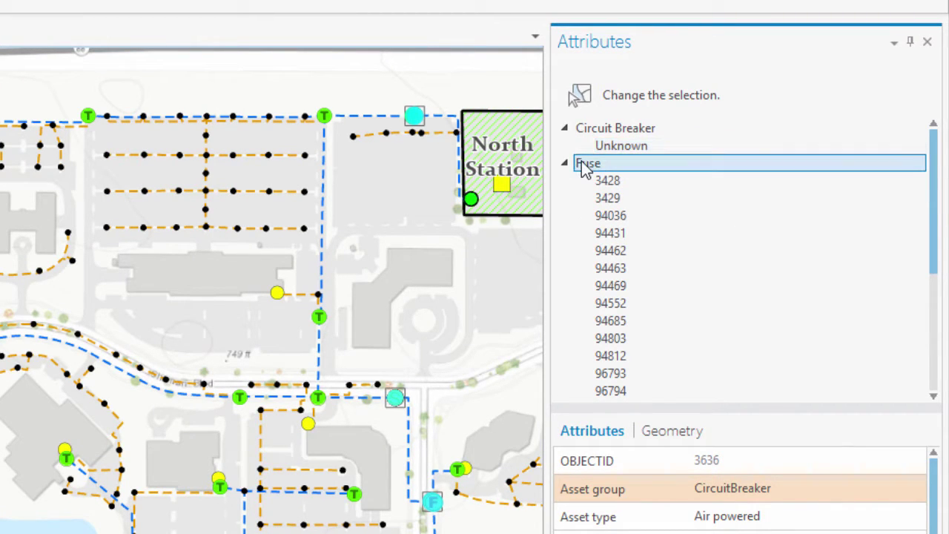
{"action": "left_click", "coordinate": [567, 163]}
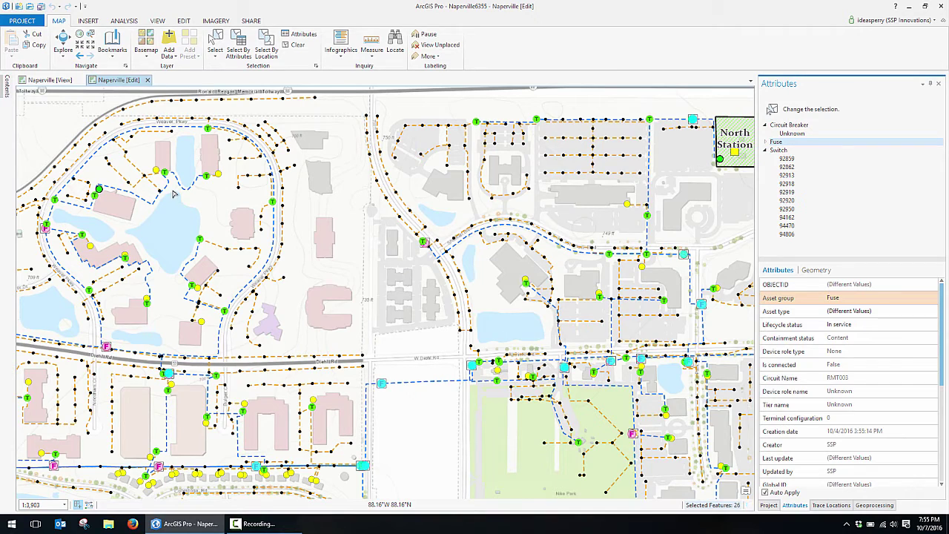
Replace the trace starting point with the transformer beside the building west of the narrow pond, using its Low terminal
{"action": "scroll", "coordinate": [166, 179], "scroll_direction": "up", "scroll_amount": 5}
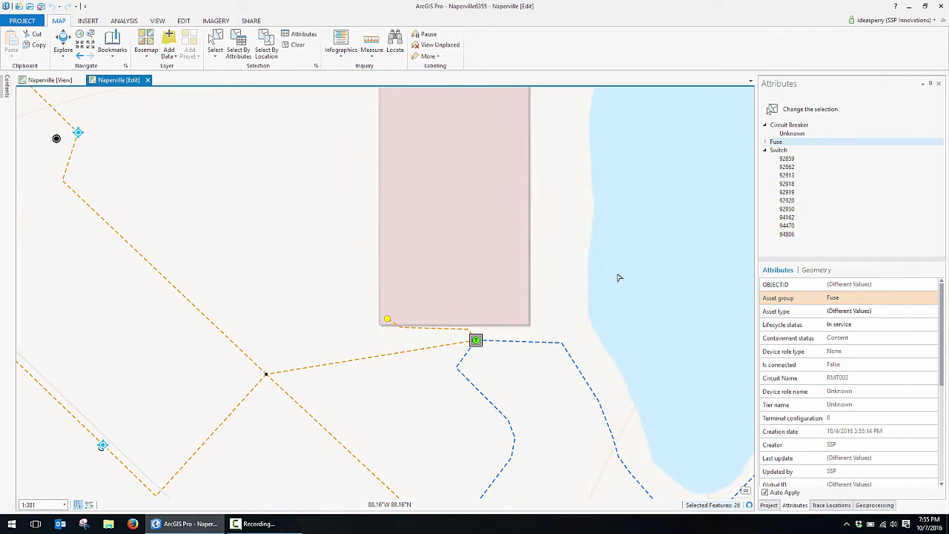
{"action": "left_click", "coordinate": [831, 505]}
{"action": "left_click", "coordinate": [924, 243]}
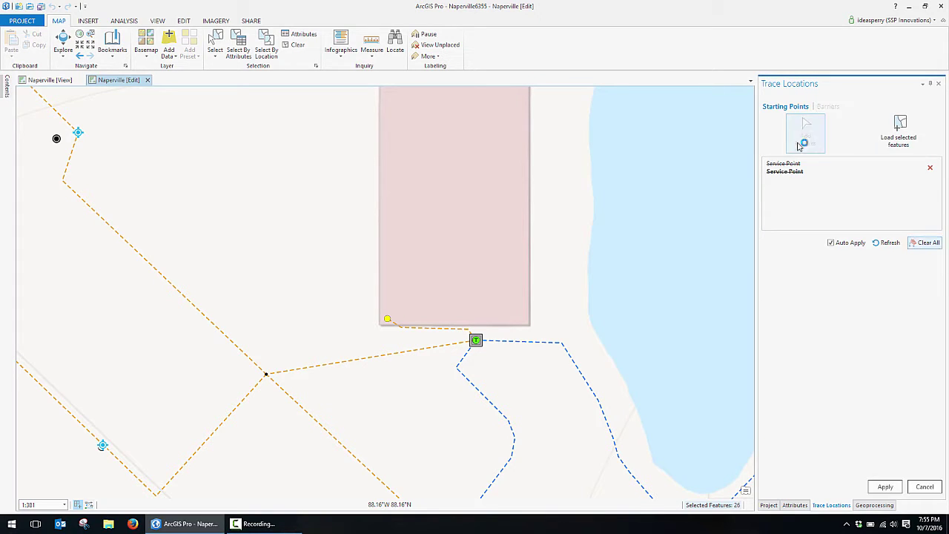
{"action": "left_click", "coordinate": [475, 340]}
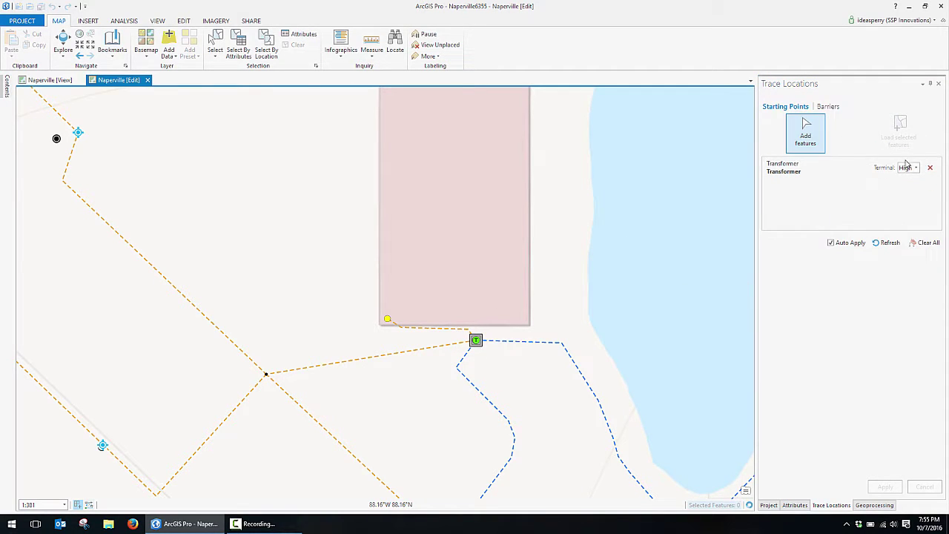
{"action": "left_click", "coordinate": [909, 168]}
{"action": "left_click", "coordinate": [906, 190]}
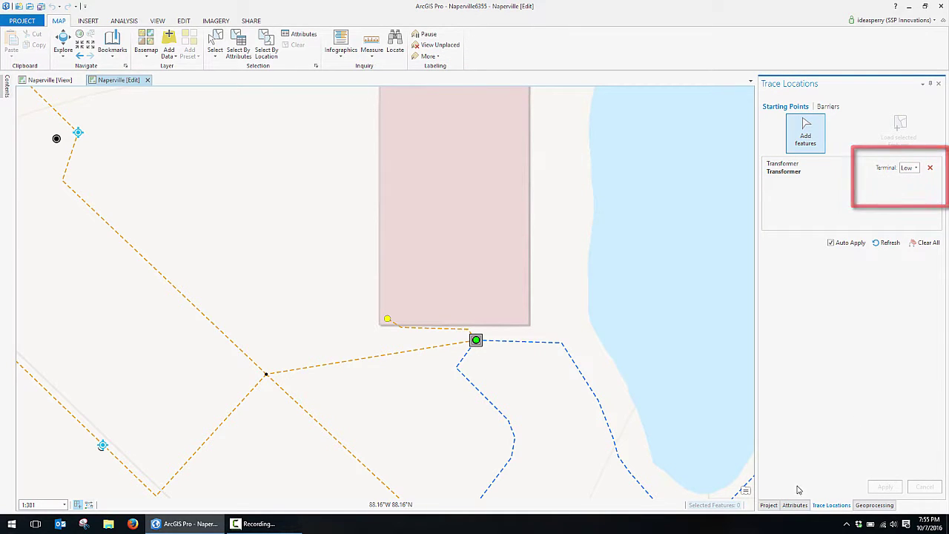
Run the SSP Downstream Trace from the transformer and show the full extent of the traced features
{"action": "left_click", "coordinate": [769, 504]}
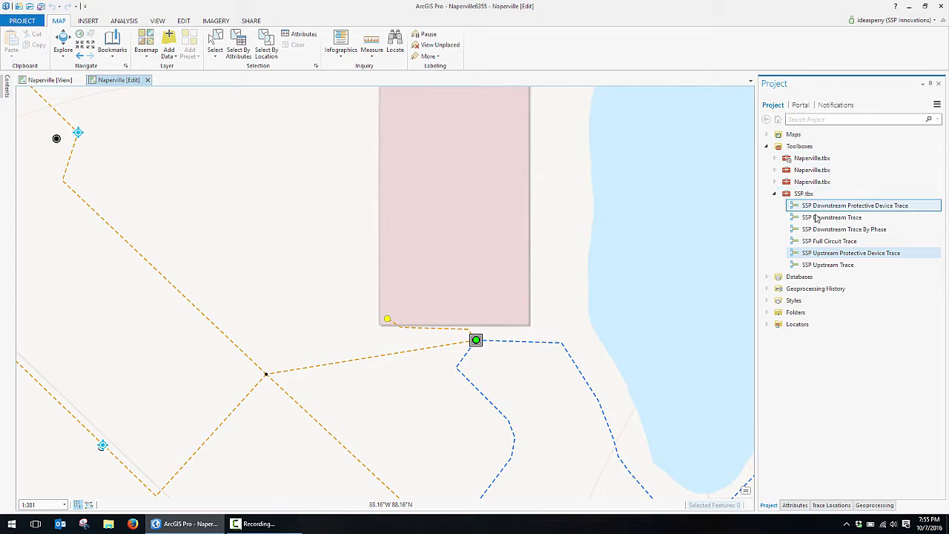
{"action": "left_click", "coordinate": [792, 219]}
{"action": "double_click", "coordinate": [792, 219]}
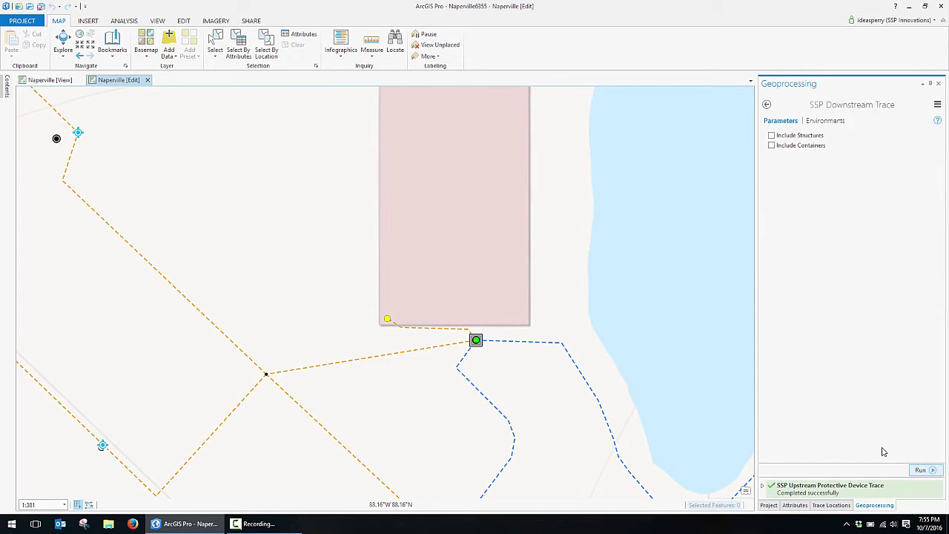
{"action": "left_click", "coordinate": [922, 463]}
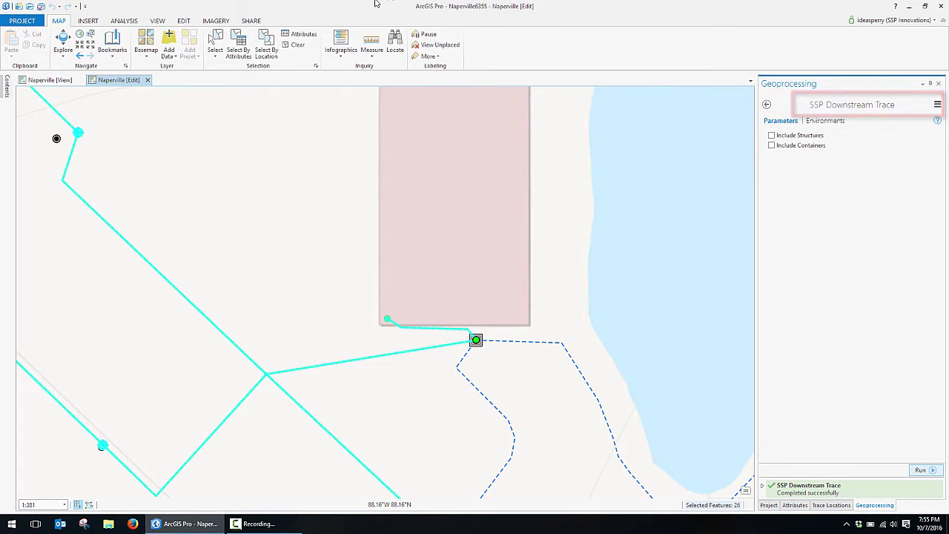
{"action": "left_click", "coordinate": [90, 36]}
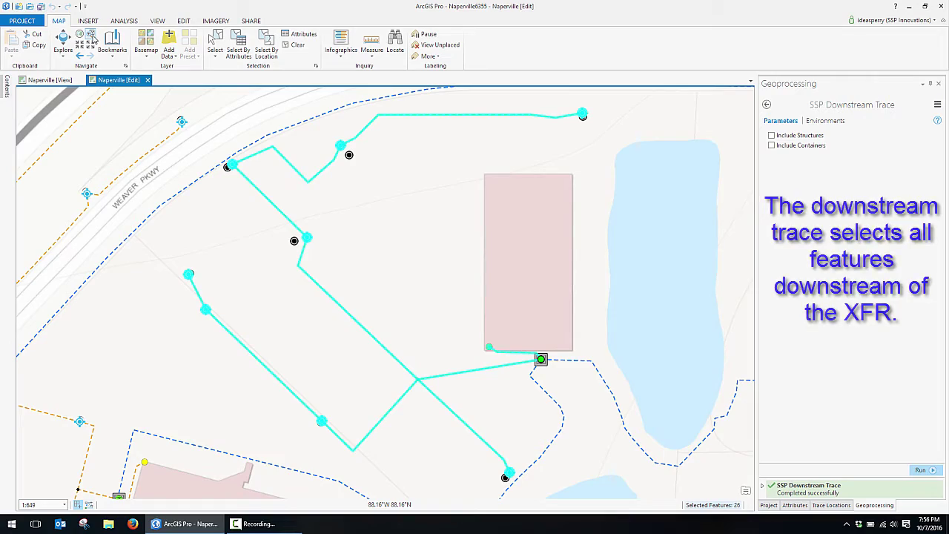
Replace the trace starting point with the medium voltage line along Diehl Rd, just east of the fuse near Weaver Pkwy
{"action": "left_click", "coordinate": [768, 505]}
{"action": "scroll", "coordinate": [575, 365], "scroll_direction": "down", "scroll_amount": 10}
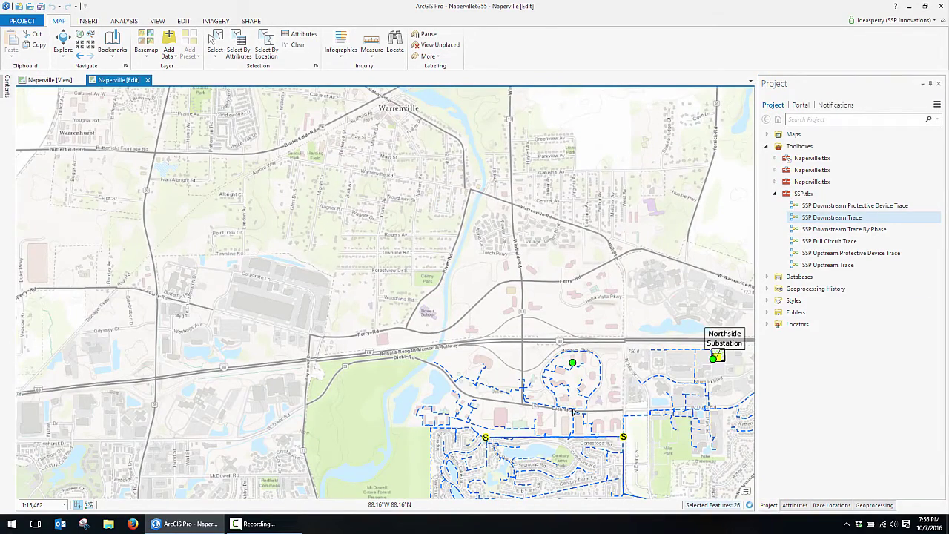
{"action": "scroll", "coordinate": [574, 413], "scroll_direction": "up", "scroll_amount": 4}
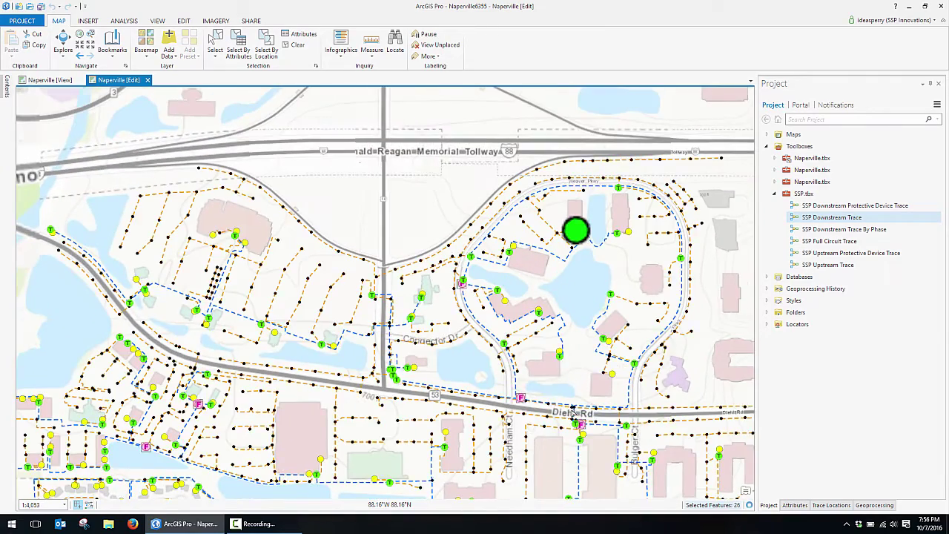
{"action": "scroll", "coordinate": [572, 412], "scroll_direction": "up", "scroll_amount": 4}
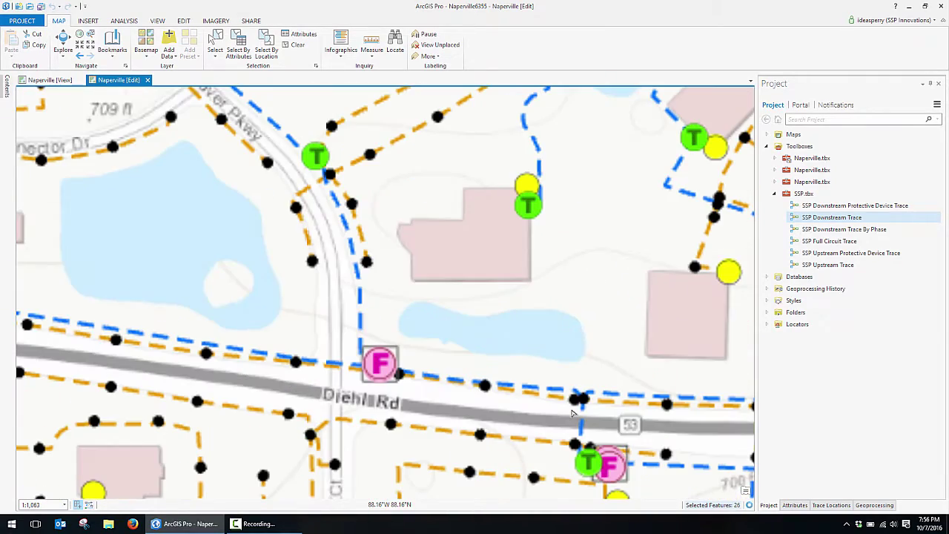
{"action": "left_click", "coordinate": [831, 504]}
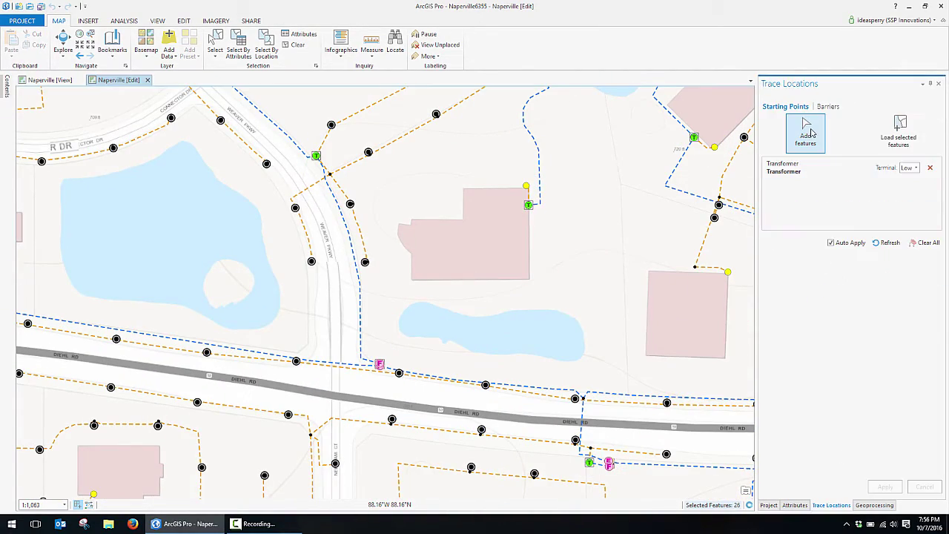
{"action": "left_click", "coordinate": [811, 134]}
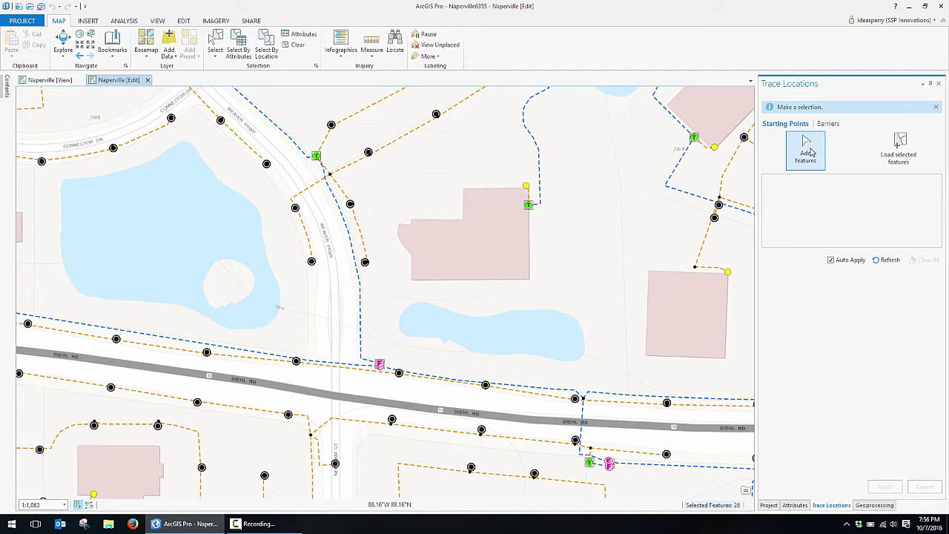
{"action": "left_click", "coordinate": [432, 378]}
{"action": "left_click", "coordinate": [470, 381]}
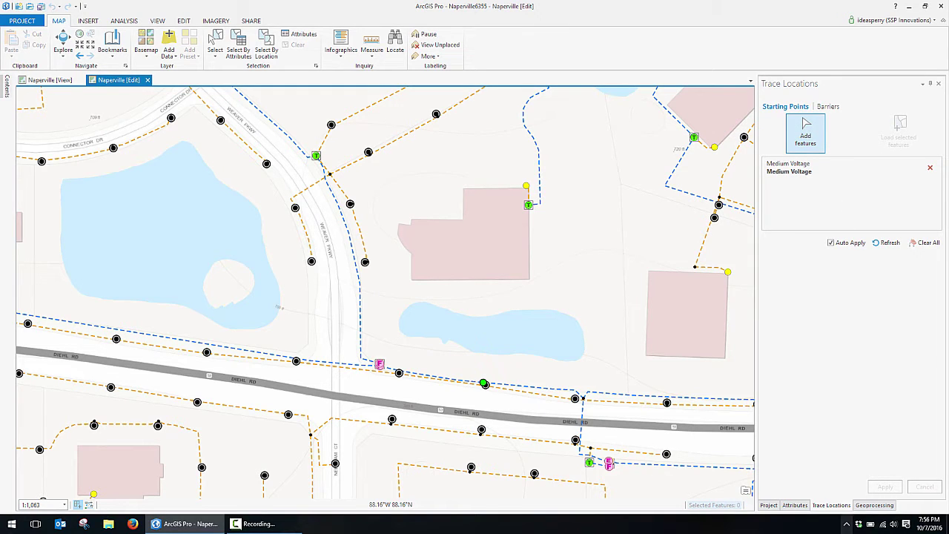
Run the SSP Downstream Protective Device Trace from the Diehl Rd line and review the selected fuses and switches
{"action": "left_click", "coordinate": [778, 504]}
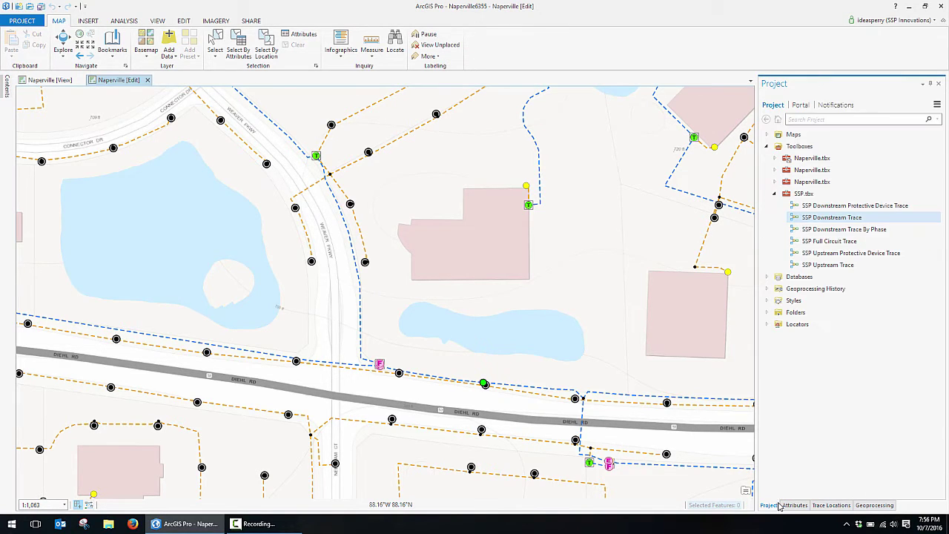
{"action": "double_click", "coordinate": [797, 206]}
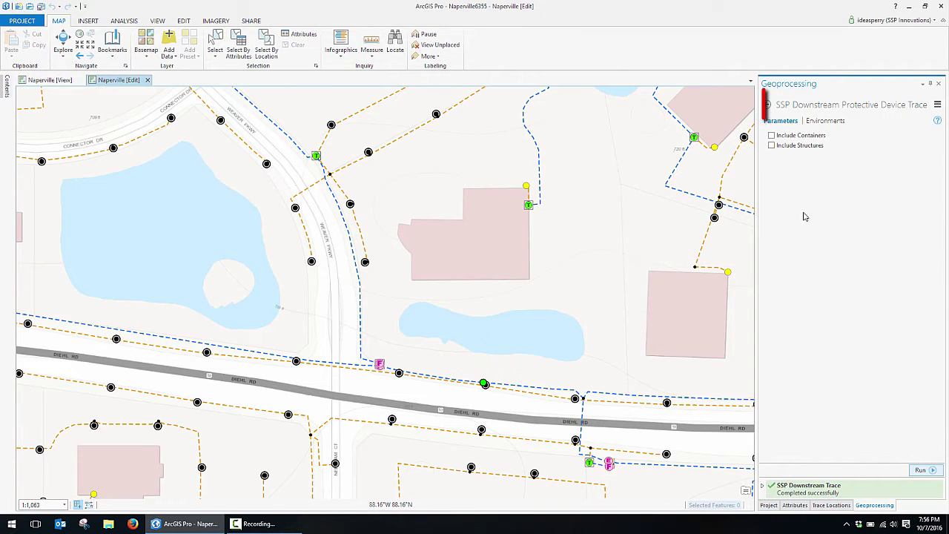
{"action": "left_click", "coordinate": [917, 470]}
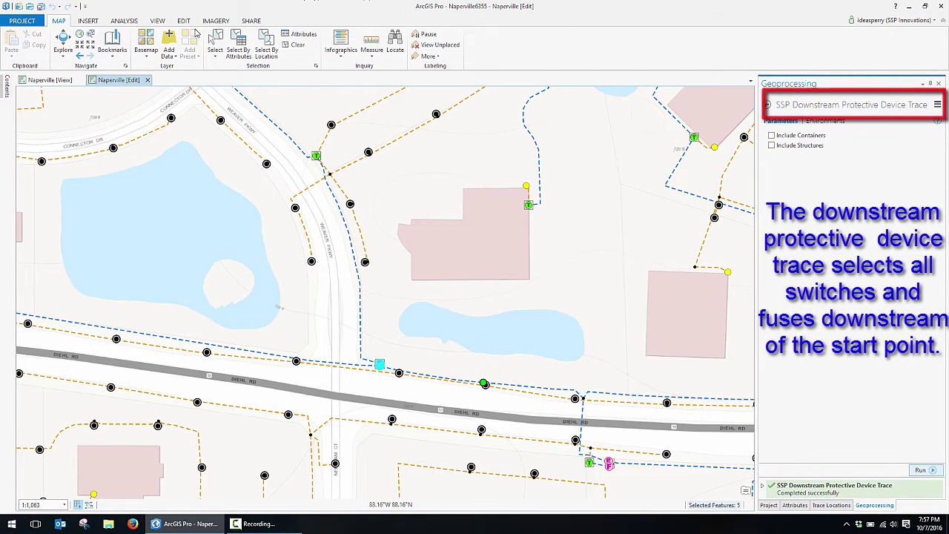
{"action": "left_click", "coordinate": [91, 35]}
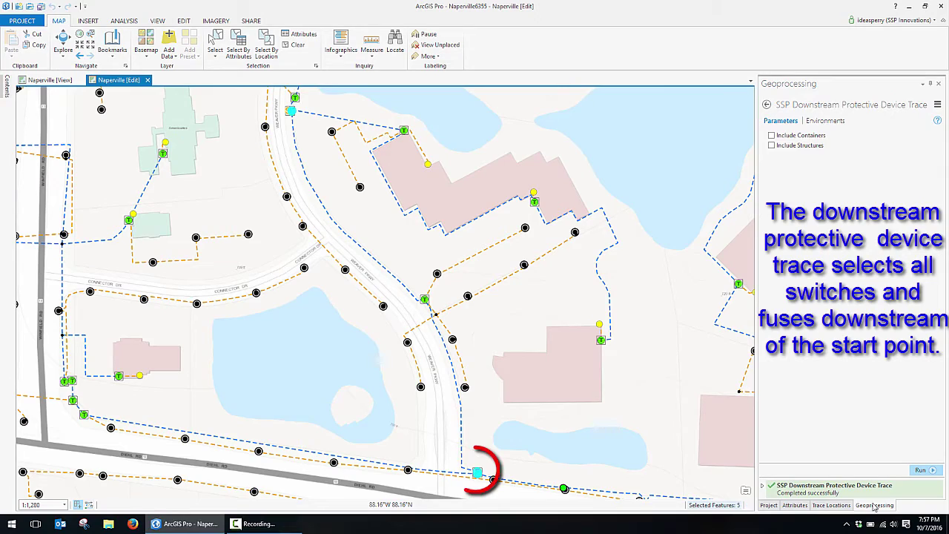
{"action": "left_click", "coordinate": [795, 505]}
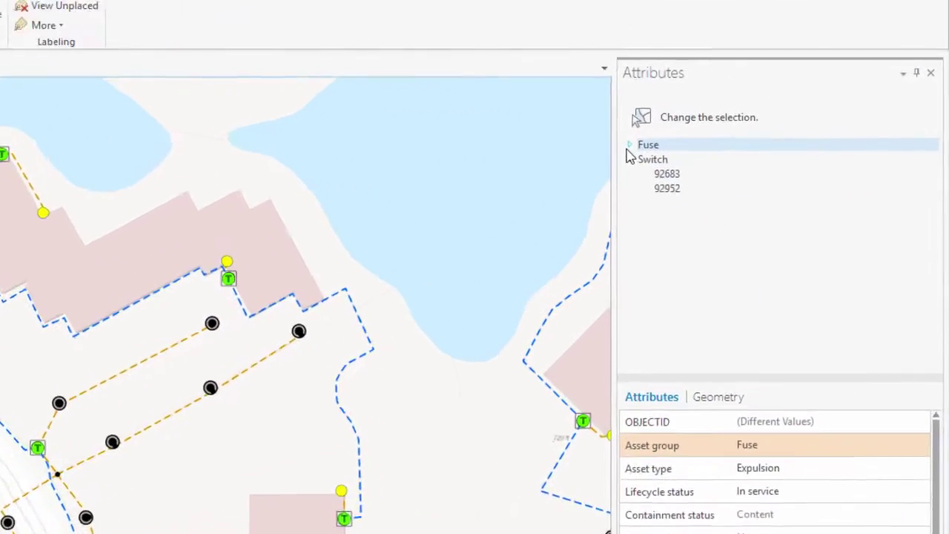
{"action": "left_click", "coordinate": [764, 125]}
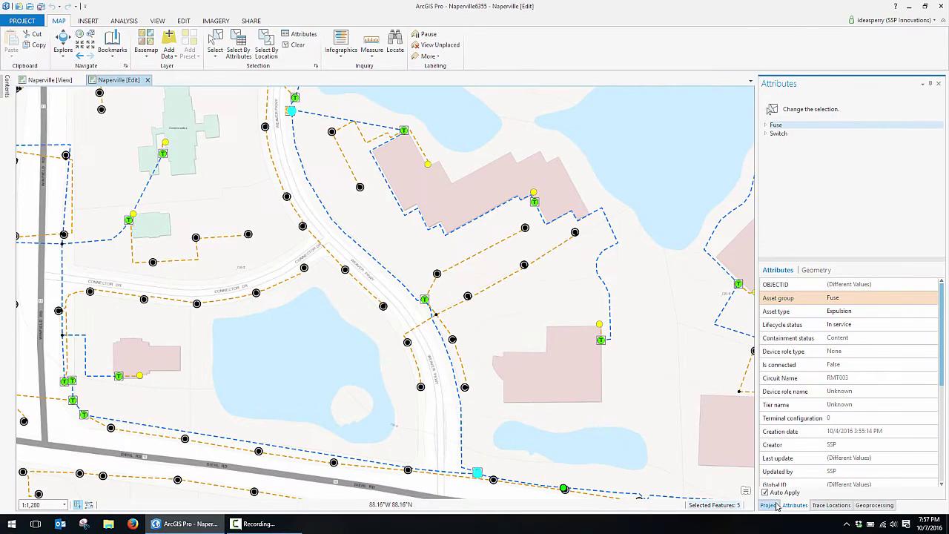
Run the SSP Downstream Trace from the same starting point with Include Structures enabled
{"action": "left_click", "coordinate": [769, 505]}
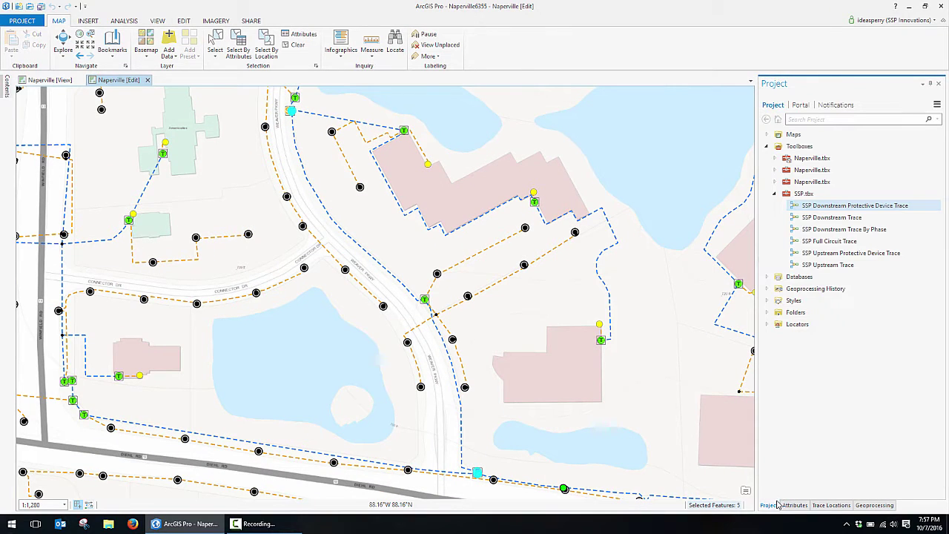
{"action": "double_click", "coordinate": [830, 217]}
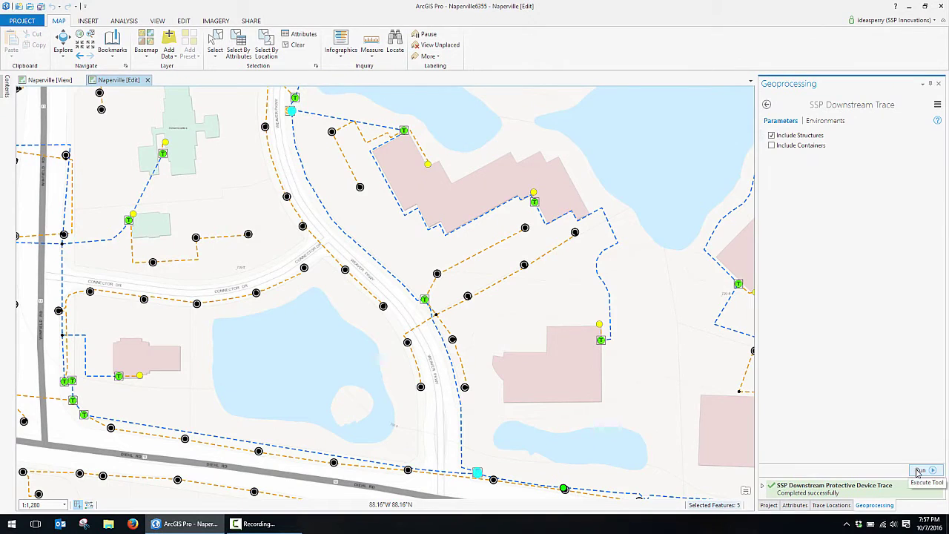
{"action": "left_click", "coordinate": [918, 498]}
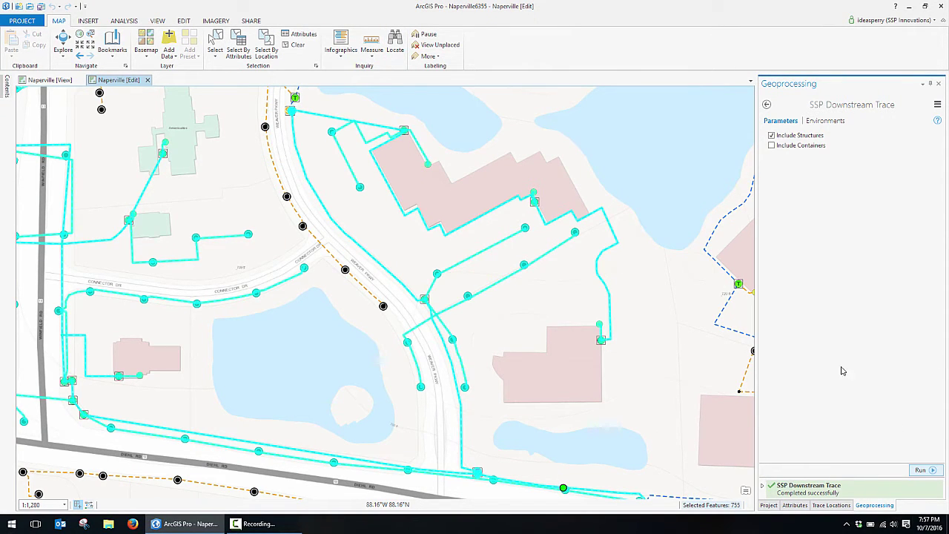
Review the traced feature types in the selection, collapsing the device and connection point groups to examine the Pad structures
{"action": "left_click", "coordinate": [795, 508]}
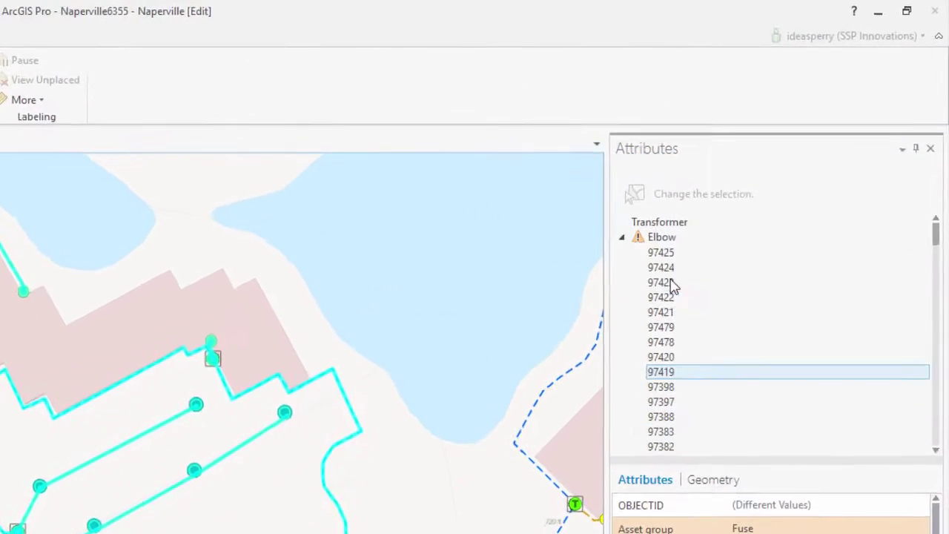
{"action": "left_click", "coordinate": [579, 254]}
{"action": "left_click", "coordinate": [581, 268]}
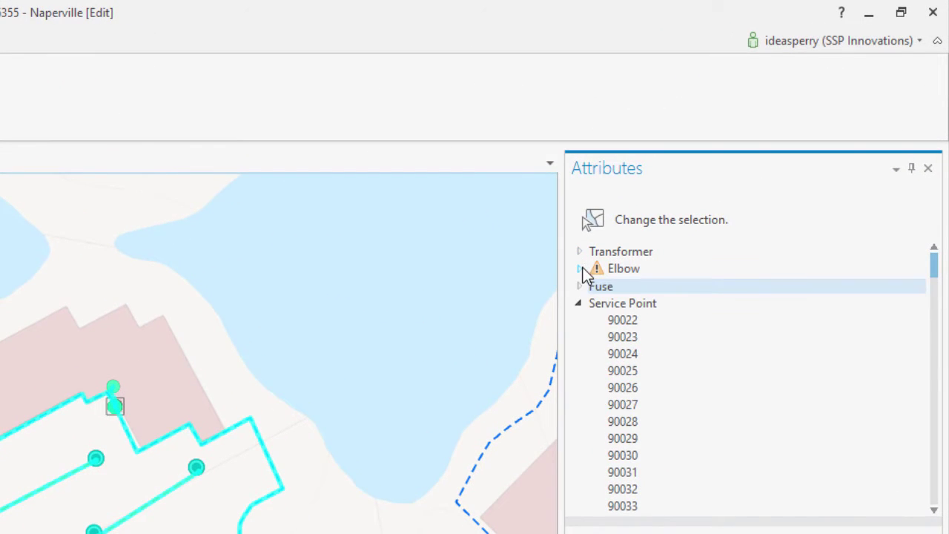
{"action": "left_click", "coordinate": [580, 303]}
{"action": "left_click", "coordinate": [580, 320]}
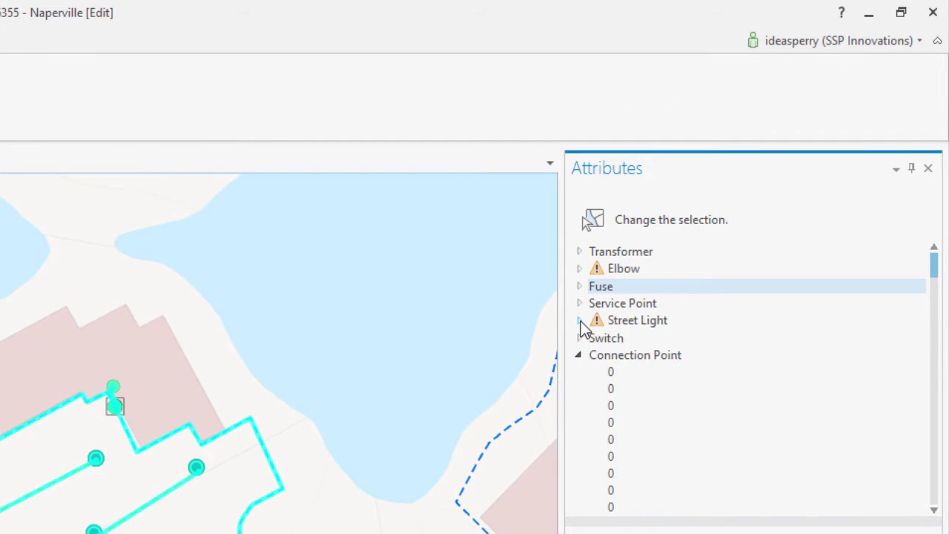
{"action": "left_click", "coordinate": [581, 354]}
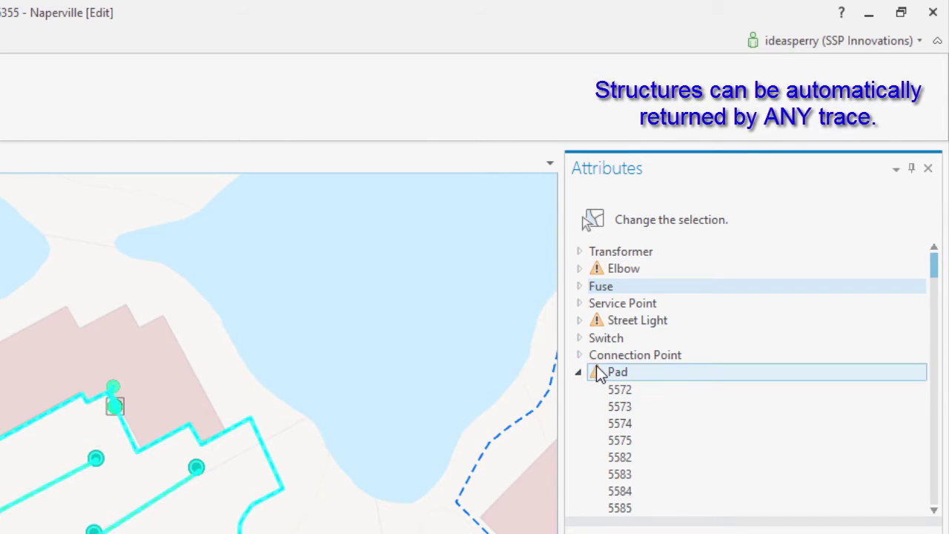
{"action": "scroll", "coordinate": [598, 370], "scroll_direction": "down", "scroll_amount": 4}
{"action": "scroll", "coordinate": [612, 364], "scroll_direction": "up", "scroll_amount": 2}
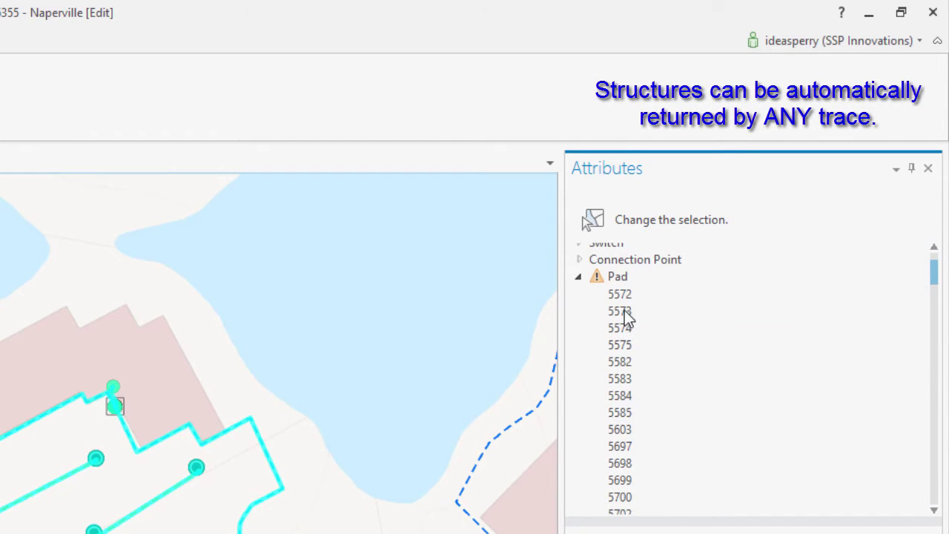
Zoom the map to the first traced pad, 5572, and to the first traced pole, 1714
{"action": "left_click", "coordinate": [625, 298]}
{"action": "right_click", "coordinate": [623, 300]}
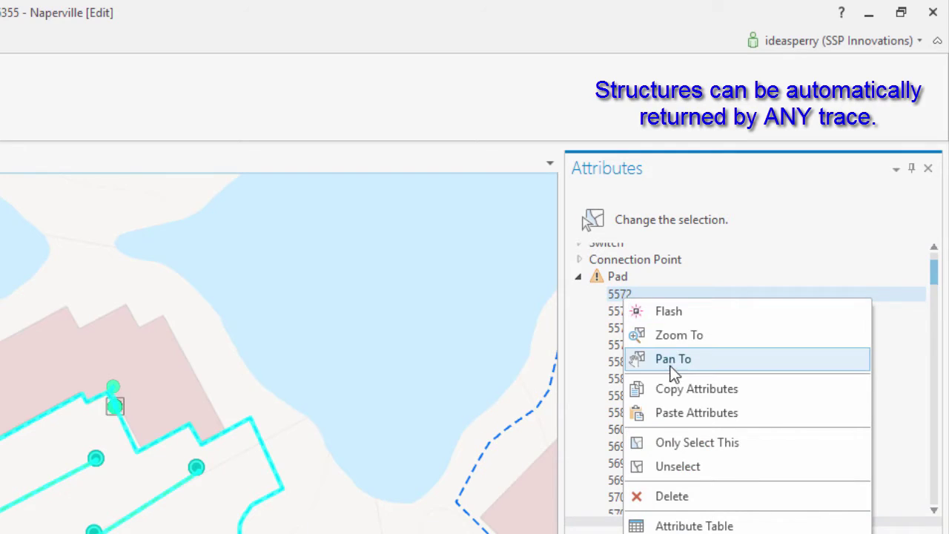
{"action": "left_click", "coordinate": [674, 339]}
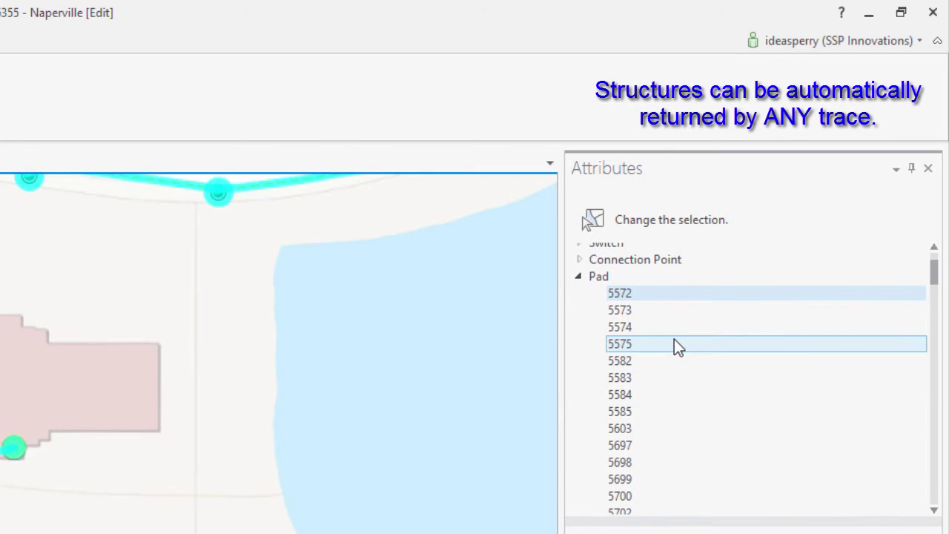
{"action": "left_click", "coordinate": [579, 277]}
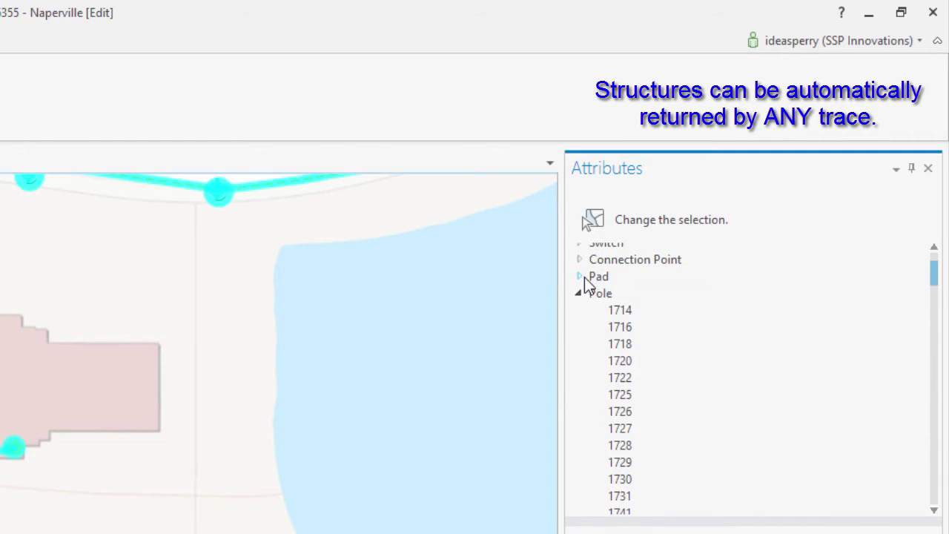
{"action": "right_click", "coordinate": [622, 310]}
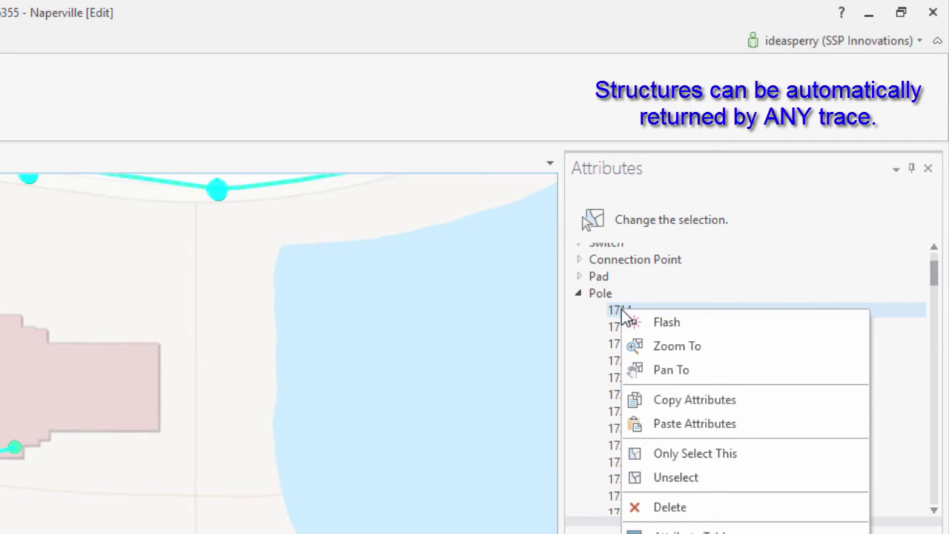
{"action": "left_click", "coordinate": [663, 344]}
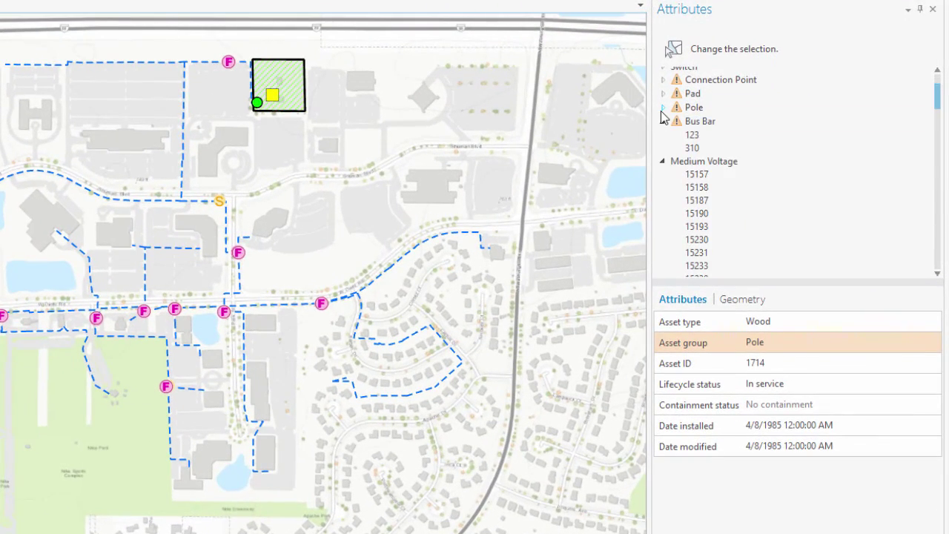
Examine the attributes of traced transformers 91240, 91254 and 91341, comparing their Circuit name values
{"action": "left_click", "coordinate": [664, 74]}
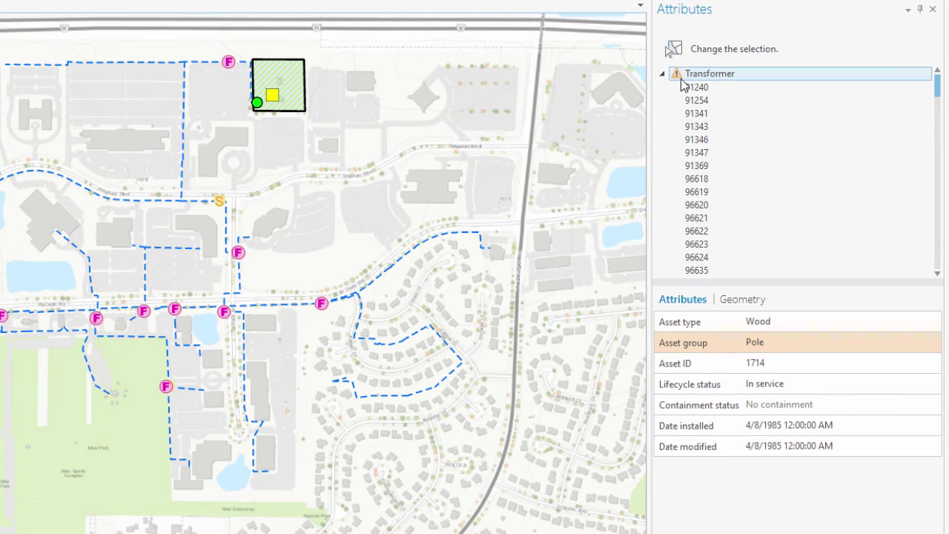
{"action": "left_click", "coordinate": [693, 87]}
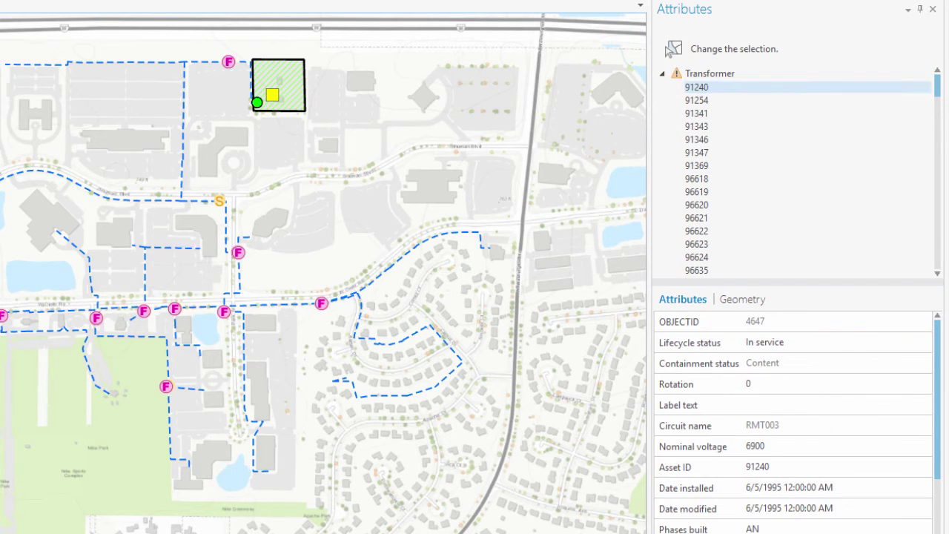
{"action": "scroll", "coordinate": [848, 528], "scroll_direction": "down", "scroll_amount": 5}
{"action": "scroll", "coordinate": [657, 443], "scroll_direction": "up", "scroll_amount": 5}
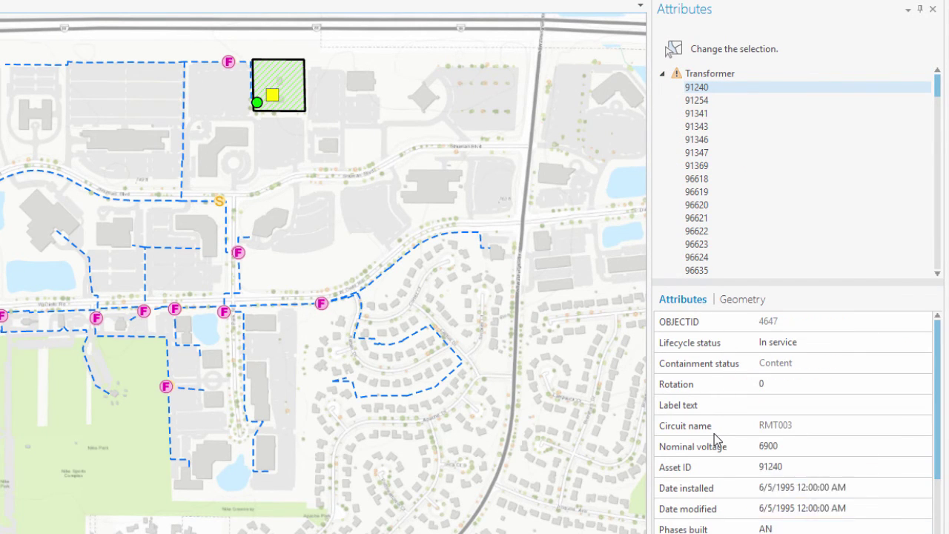
{"action": "left_click", "coordinate": [794, 424]}
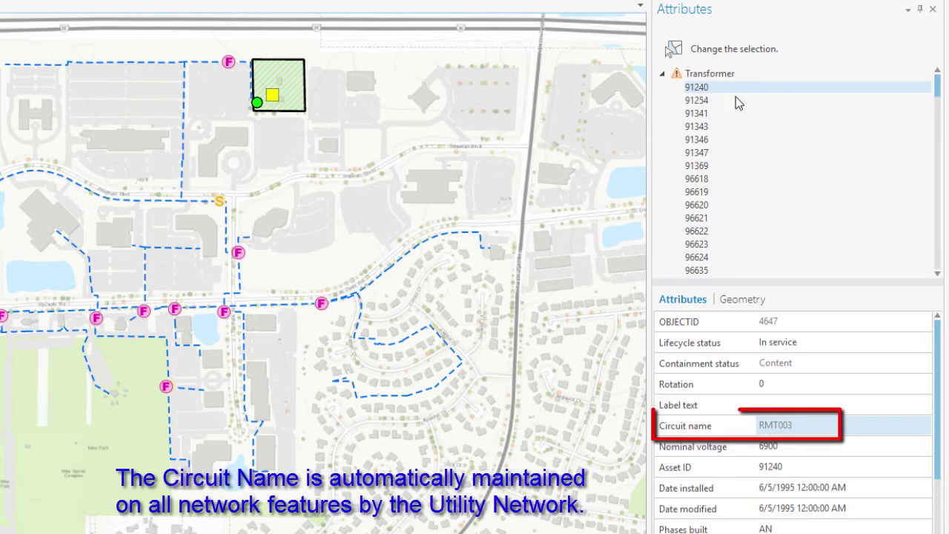
{"action": "left_click", "coordinate": [710, 100]}
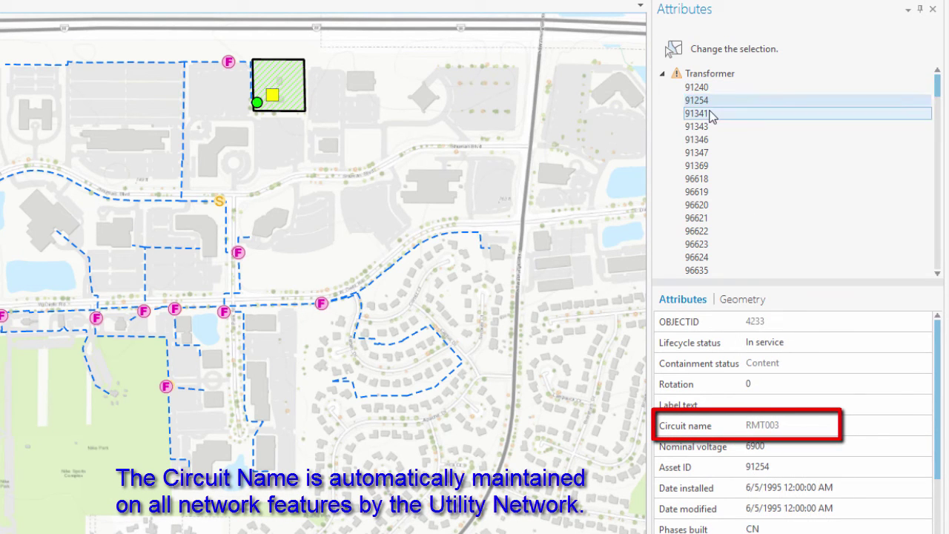
{"action": "left_click", "coordinate": [710, 113]}
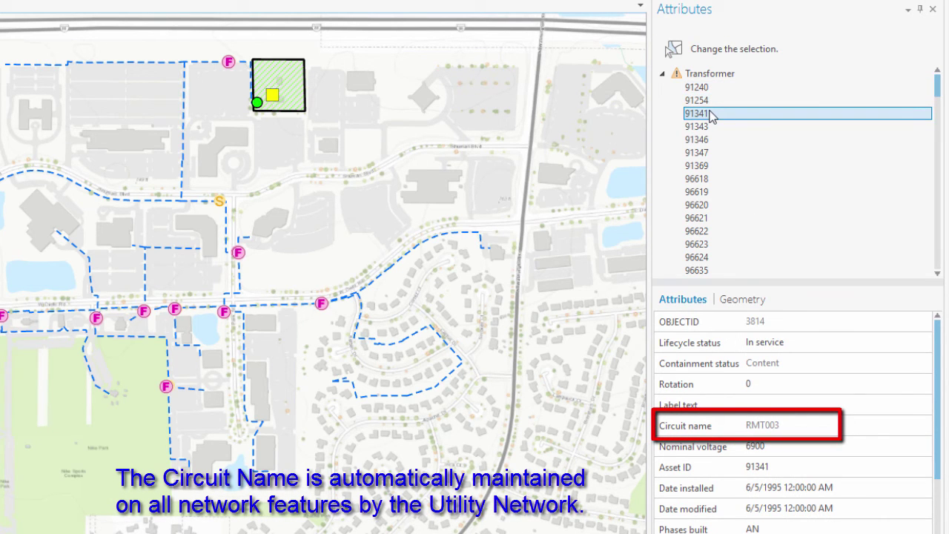